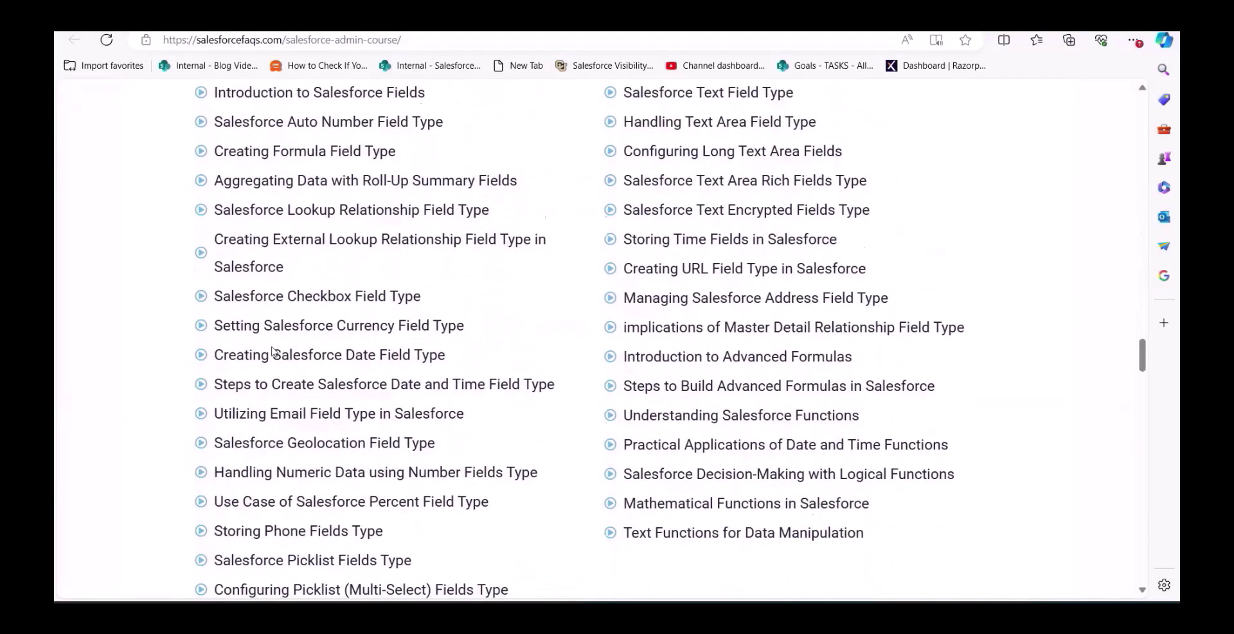
{"action": "scroll", "coordinate": [273, 351], "scroll_direction": "down", "scroll_amount": 6}
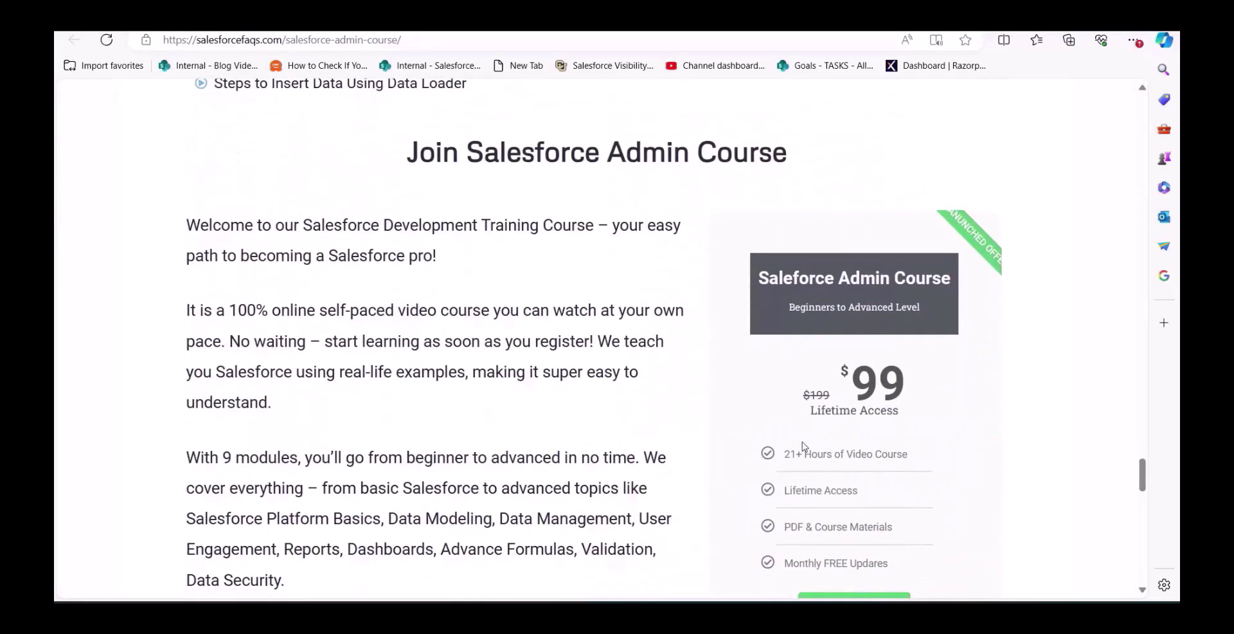
- Search Setup for 'flows' and create a new blank Screen Flow from the Flows page
{"action": "scroll", "coordinate": [802, 446], "scroll_direction": "up", "scroll_amount": 1}
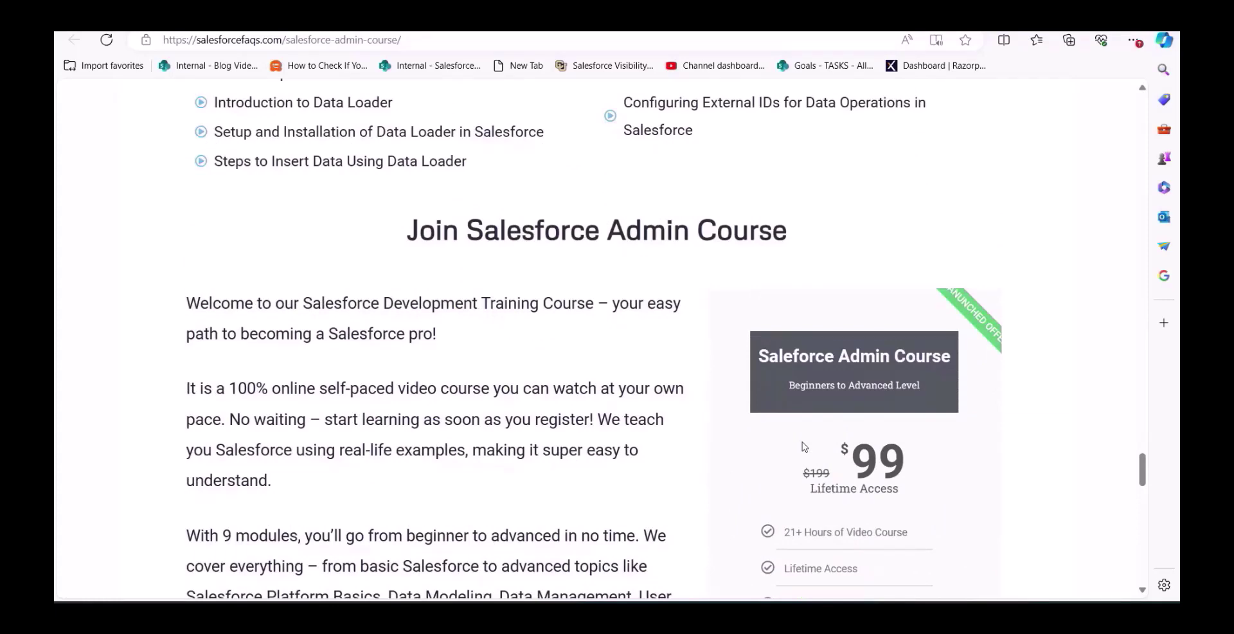
{"action": "scroll", "coordinate": [802, 445], "scroll_direction": "down", "scroll_amount": 1}
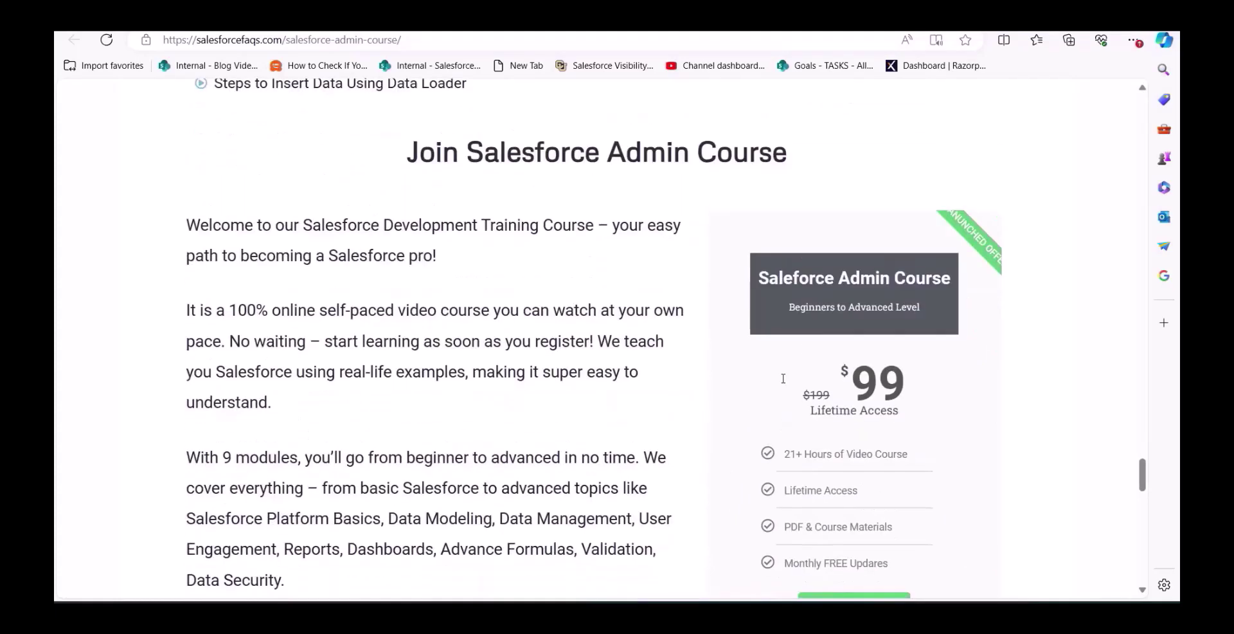
{"action": "scroll", "coordinate": [783, 378], "scroll_direction": "up", "scroll_amount": 2}
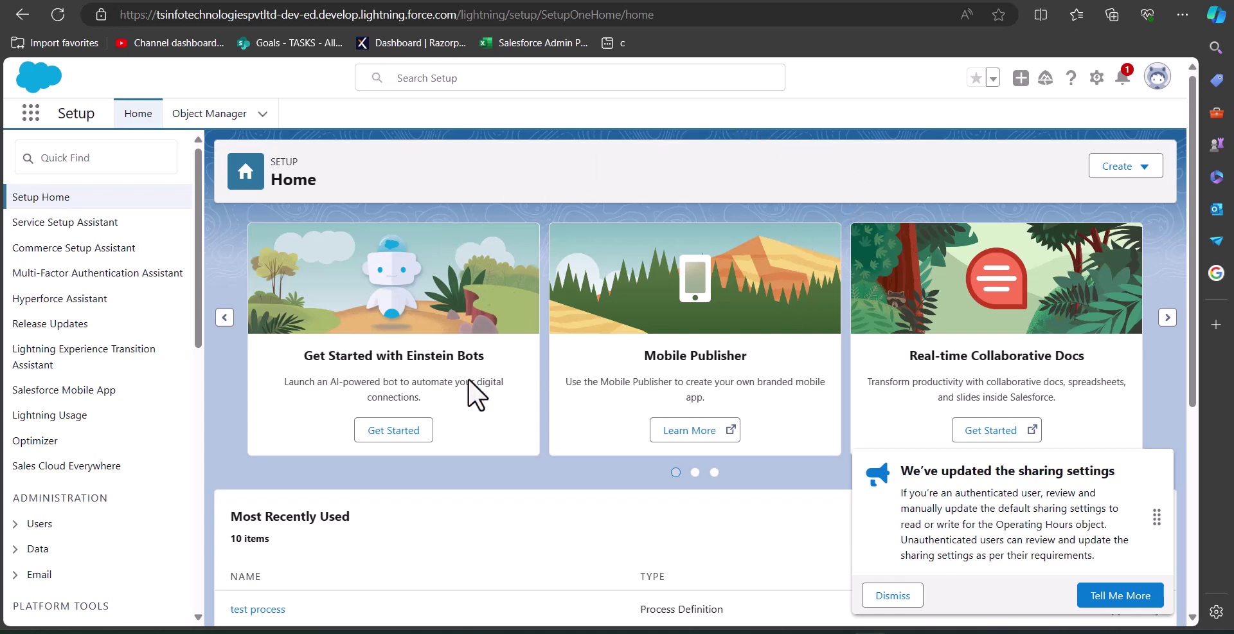
{"action": "left_click", "coordinate": [62, 166]}
{"action": "type", "text": "flows"}
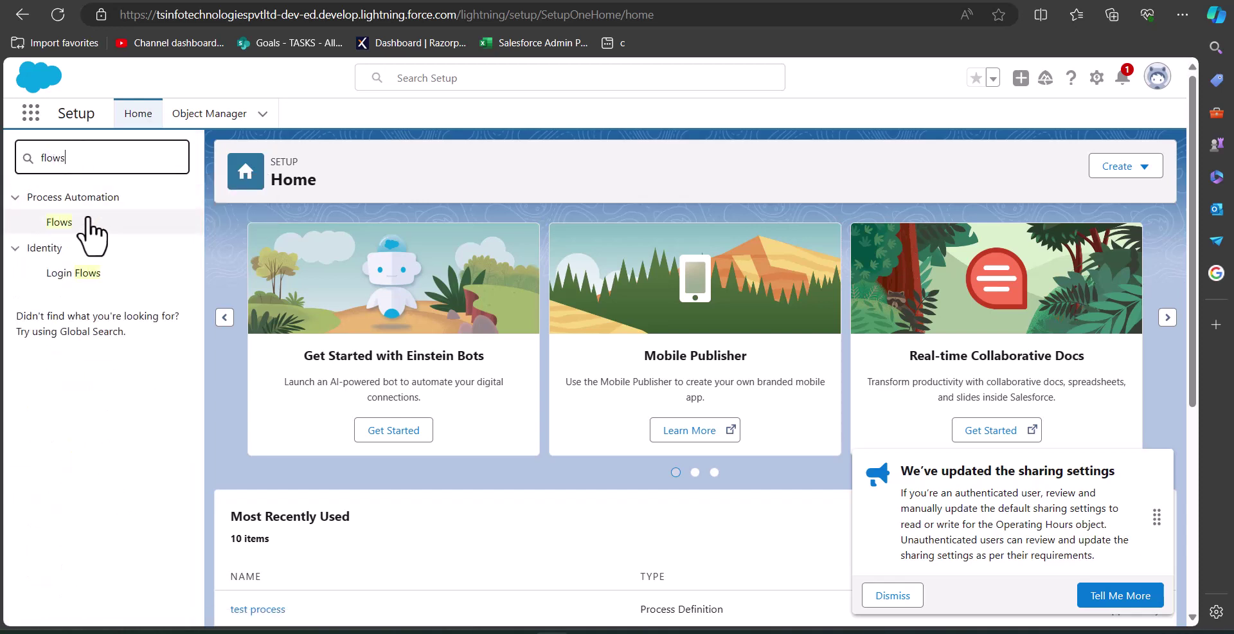
{"action": "left_click", "coordinate": [76, 230]}
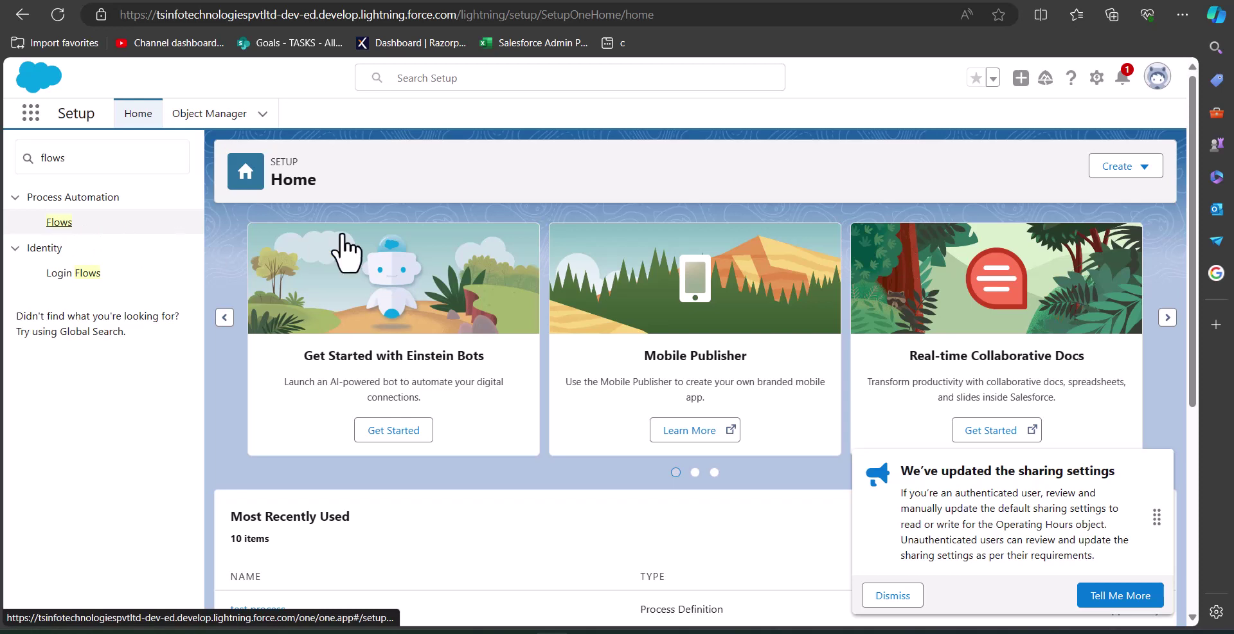
{"action": "left_click", "coordinate": [1139, 166]}
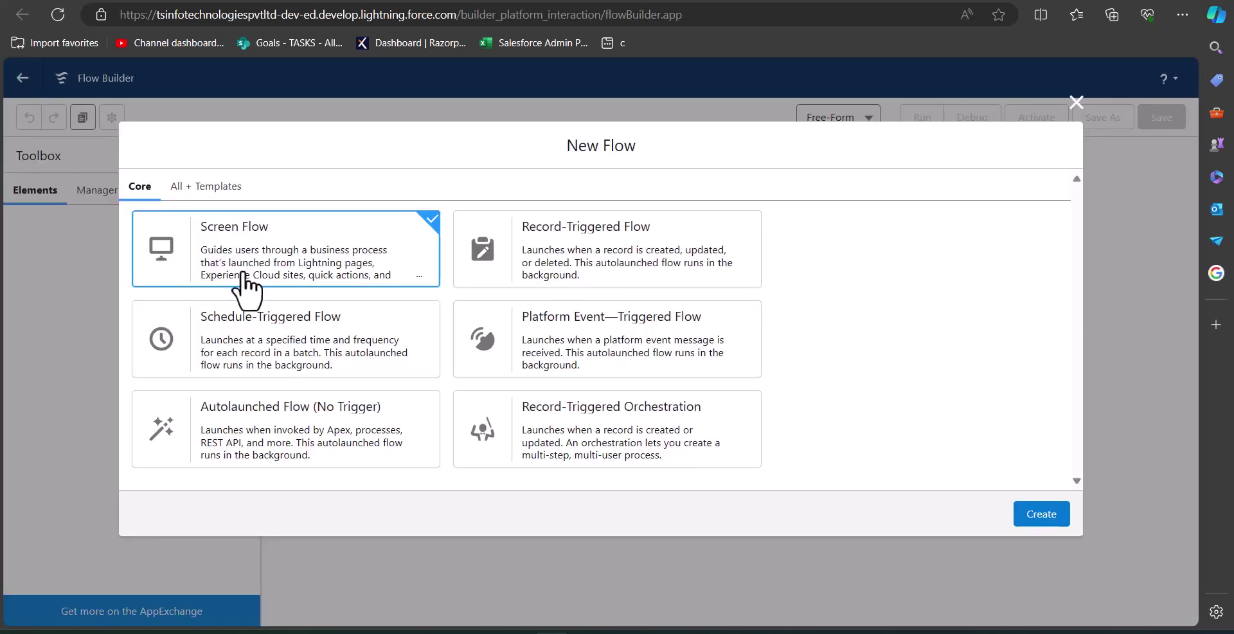
{"action": "left_click", "coordinate": [1031, 518]}
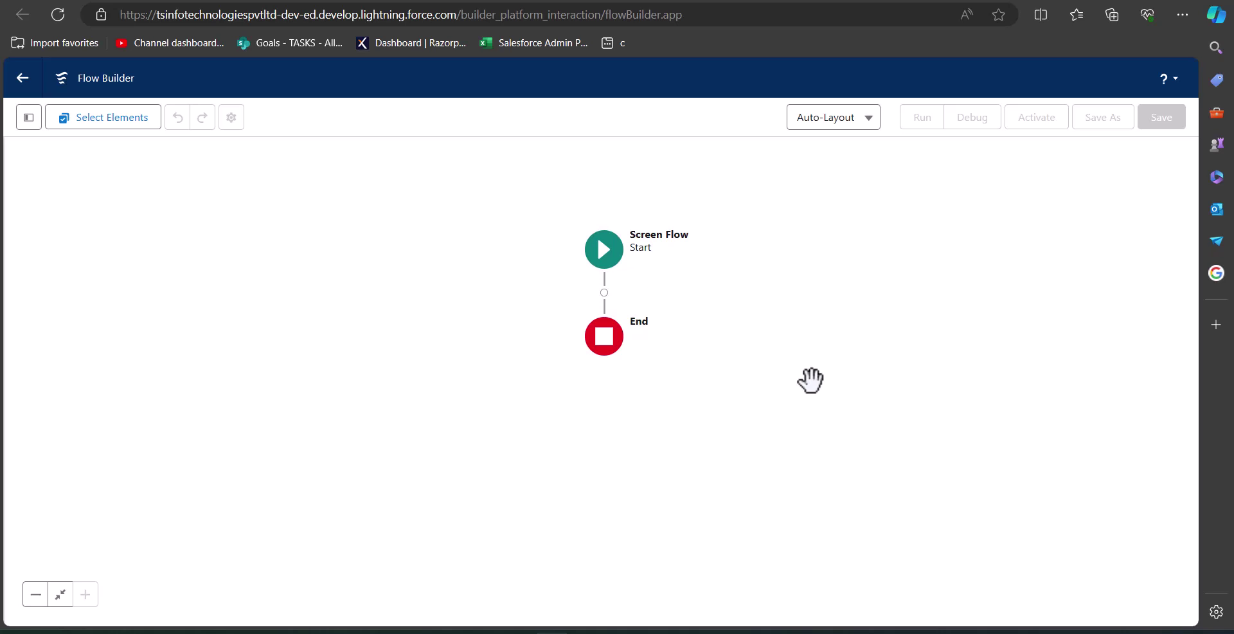
- Insert a Screen element after Start labelled 'Opportunity details', with API name Opportunity_details
{"action": "left_click", "coordinate": [603, 300]}
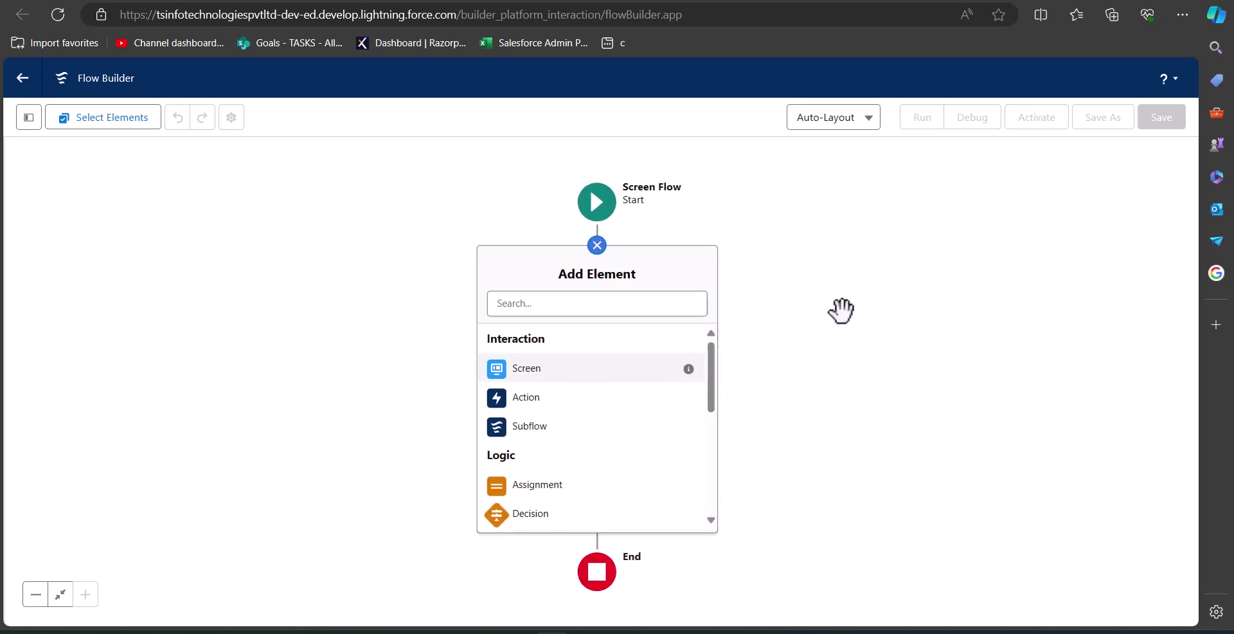
{"action": "key", "text": "Return"}
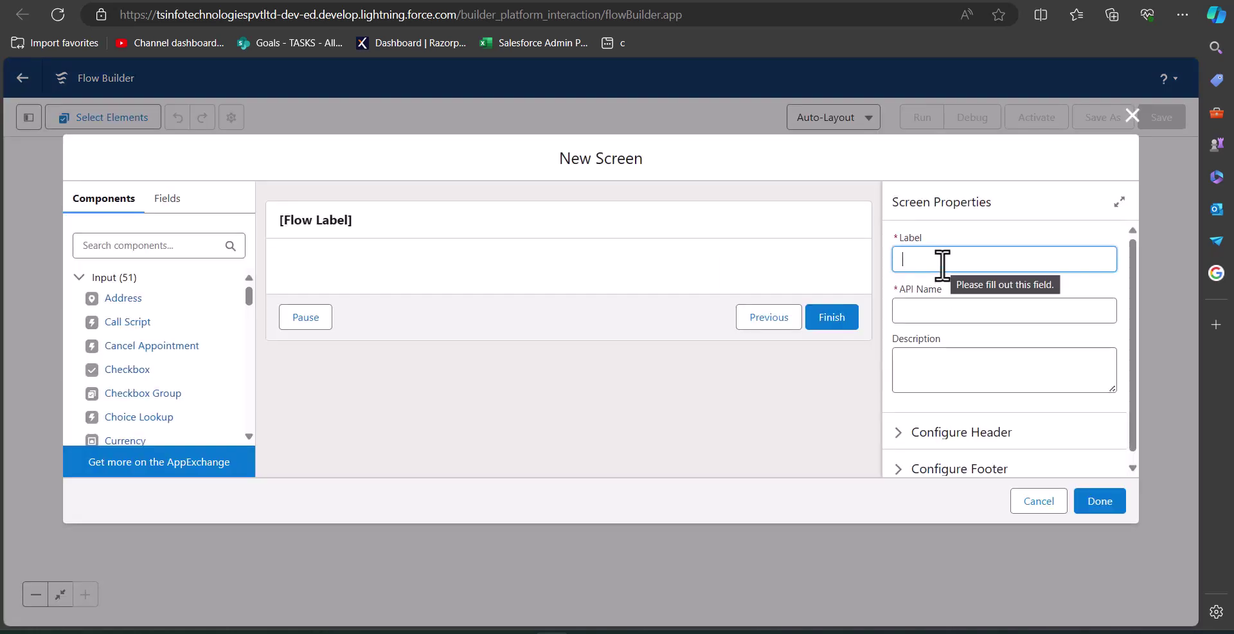
{"action": "type", "text": "Opportunity "}
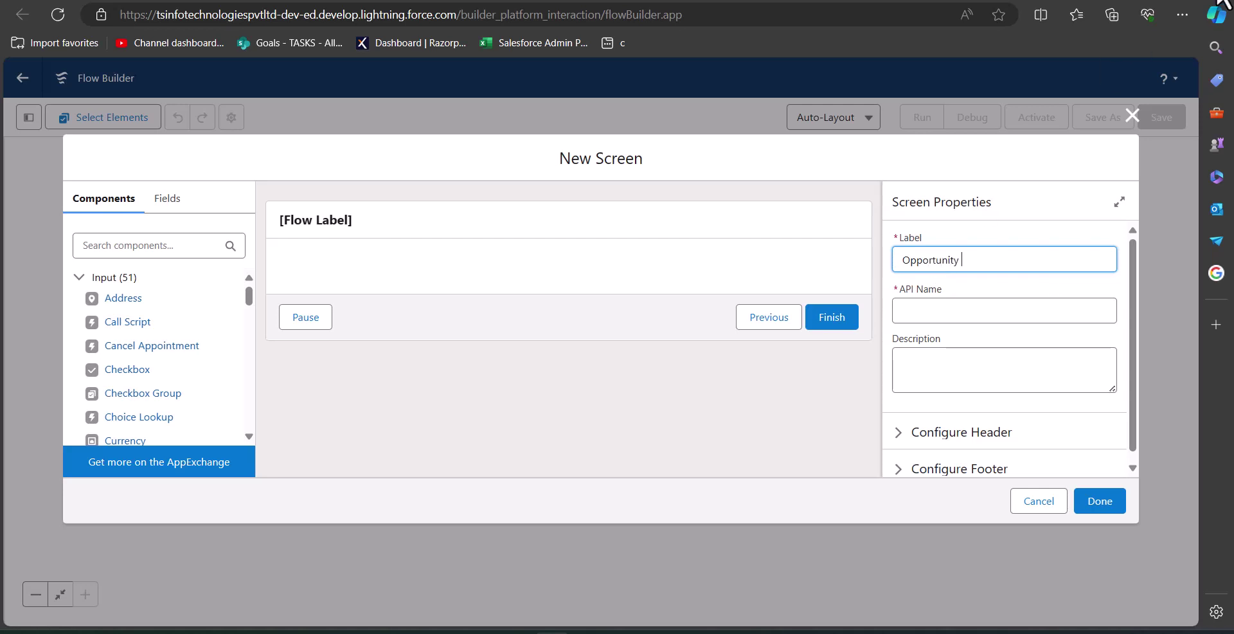
{"action": "type", "text": "details"}
{"action": "left_click", "coordinate": [979, 315]}
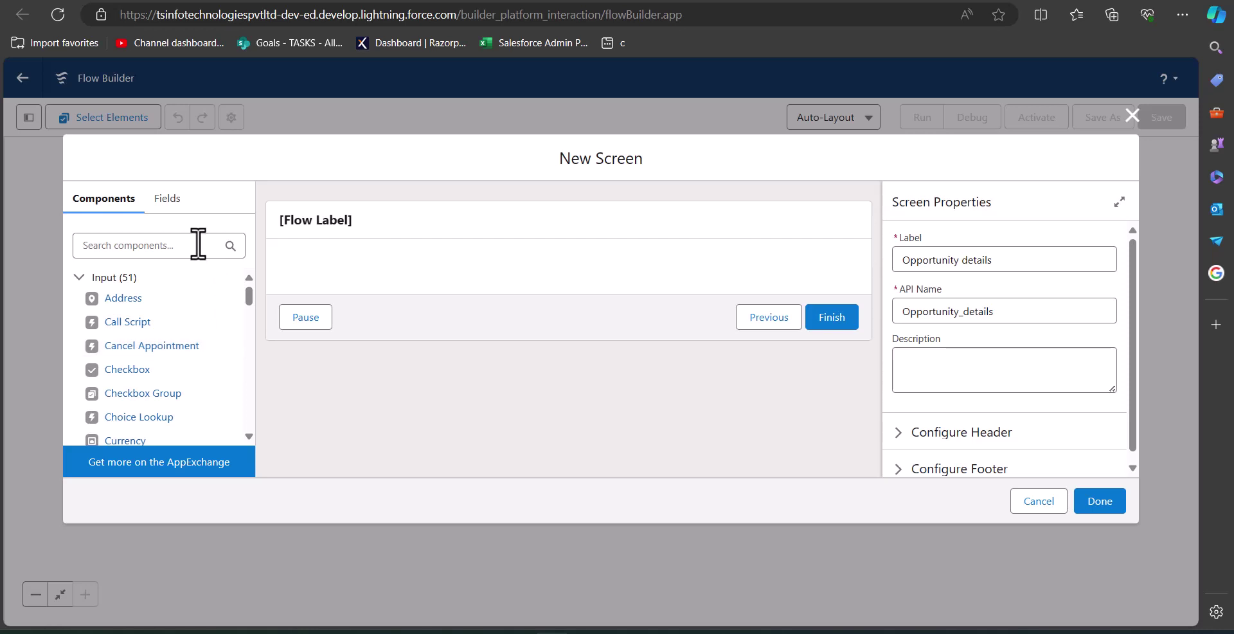
{"action": "scroll", "coordinate": [191, 308], "scroll_direction": "down", "scroll_amount": 4}
{"action": "scroll", "coordinate": [190, 309], "scroll_direction": "down", "scroll_amount": 9}
- Add a Text input labelled 'Opportunity Name' and mark it required
{"action": "left_click", "coordinate": [114, 322]}
{"action": "left_click", "coordinate": [974, 260]}
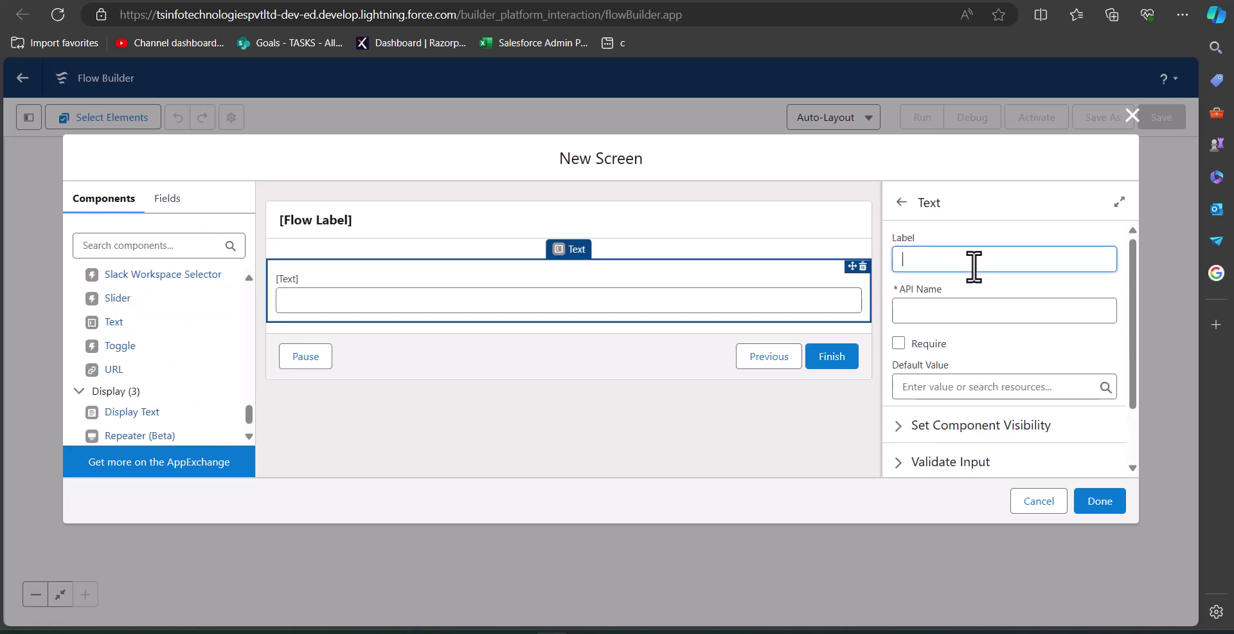
{"action": "type", "text": "Opportunity Name"}
{"action": "left_click", "coordinate": [969, 293]}
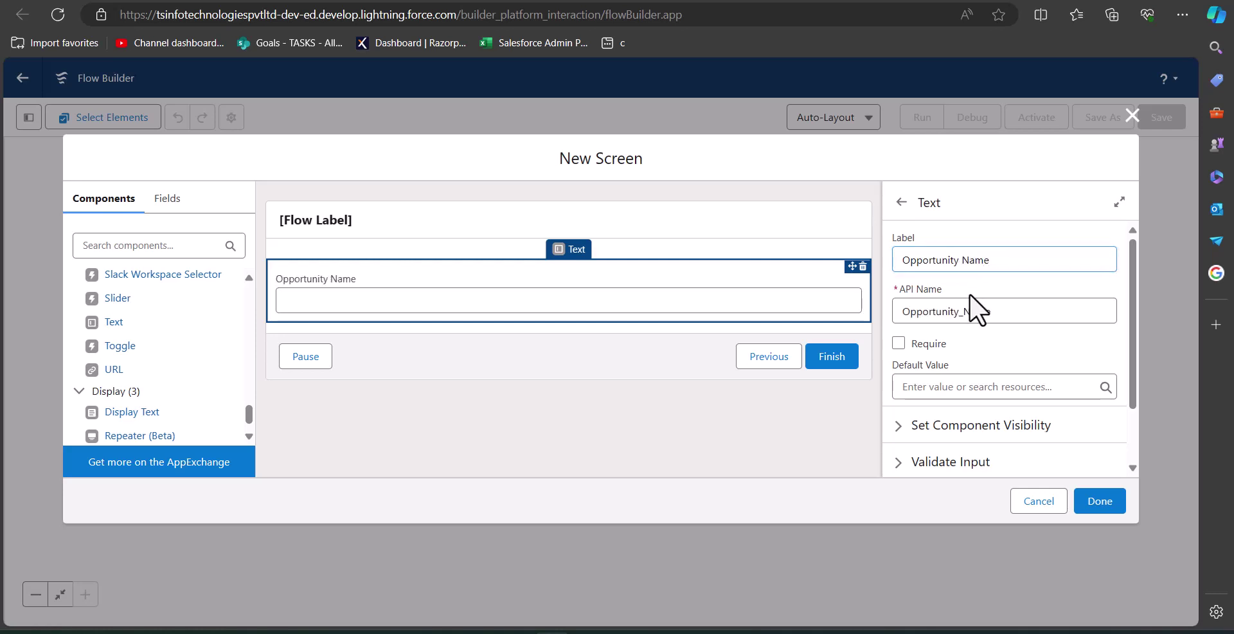
{"action": "left_click", "coordinate": [898, 343]}
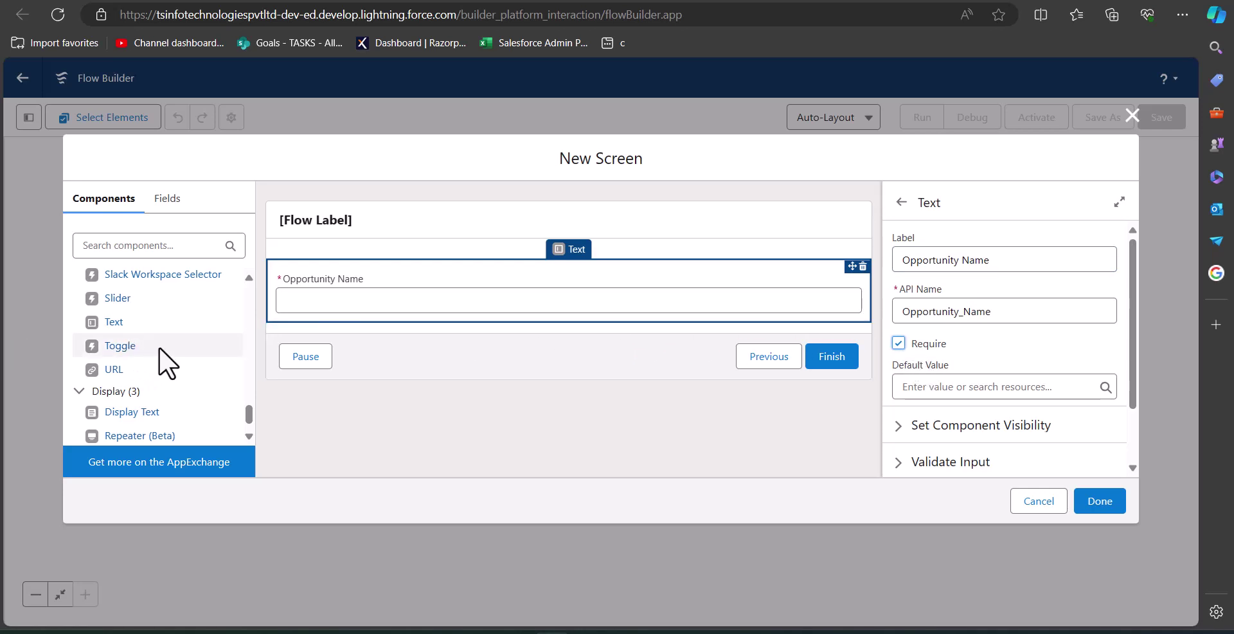
- Drag a Date component onto the screen below Opportunity Name
{"action": "scroll", "coordinate": [164, 351], "scroll_direction": "up", "scroll_amount": 5}
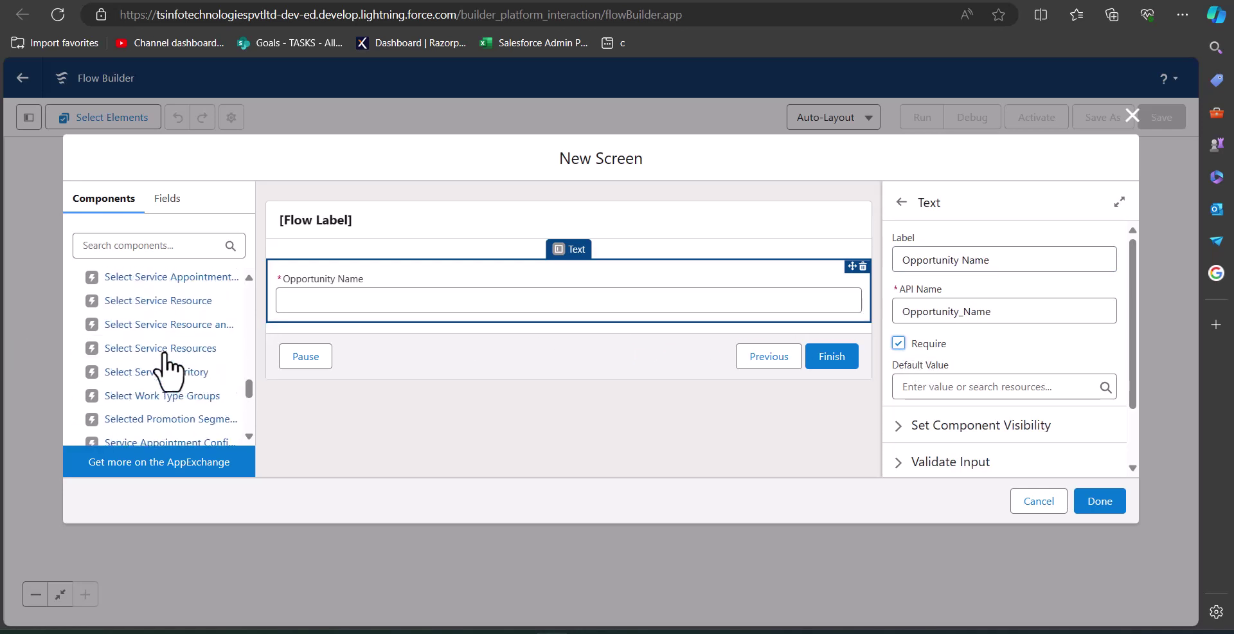
{"action": "scroll", "coordinate": [168, 369], "scroll_direction": "up", "scroll_amount": 10}
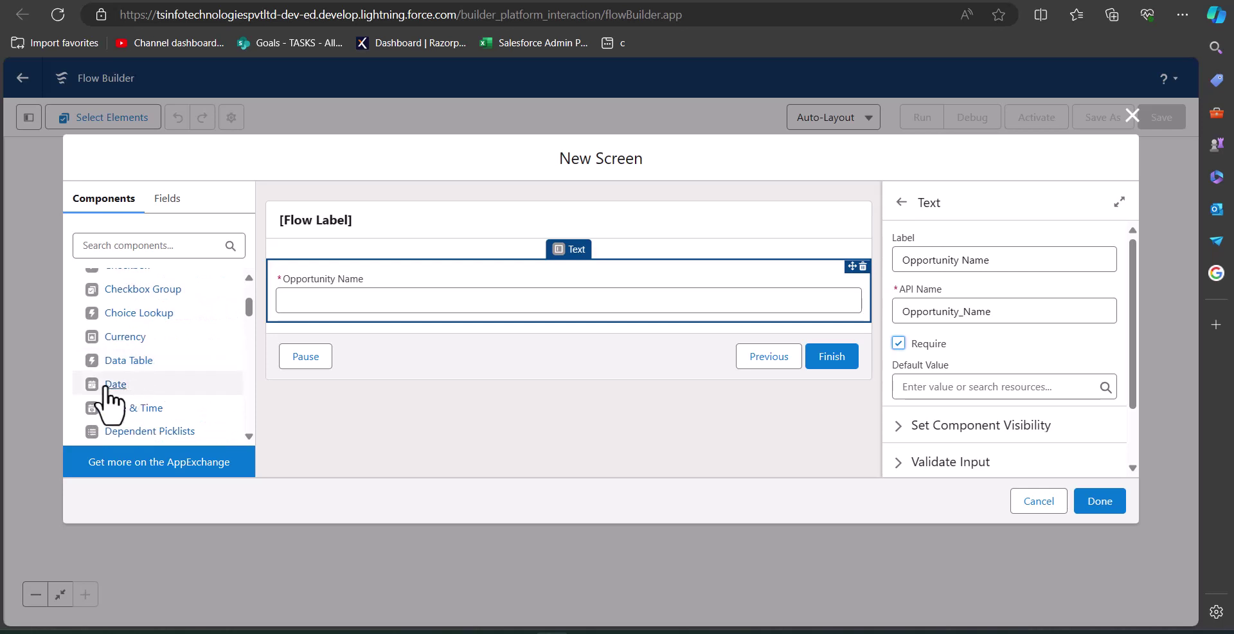
{"action": "left_click_drag", "start_coordinate": [109, 384], "coordinate": [411, 314]}
- Label the Date field 'Close Date' (API name Close_Date) and make it required
{"action": "left_click", "coordinate": [946, 260]}
{"action": "type", "text": "Close Date"}
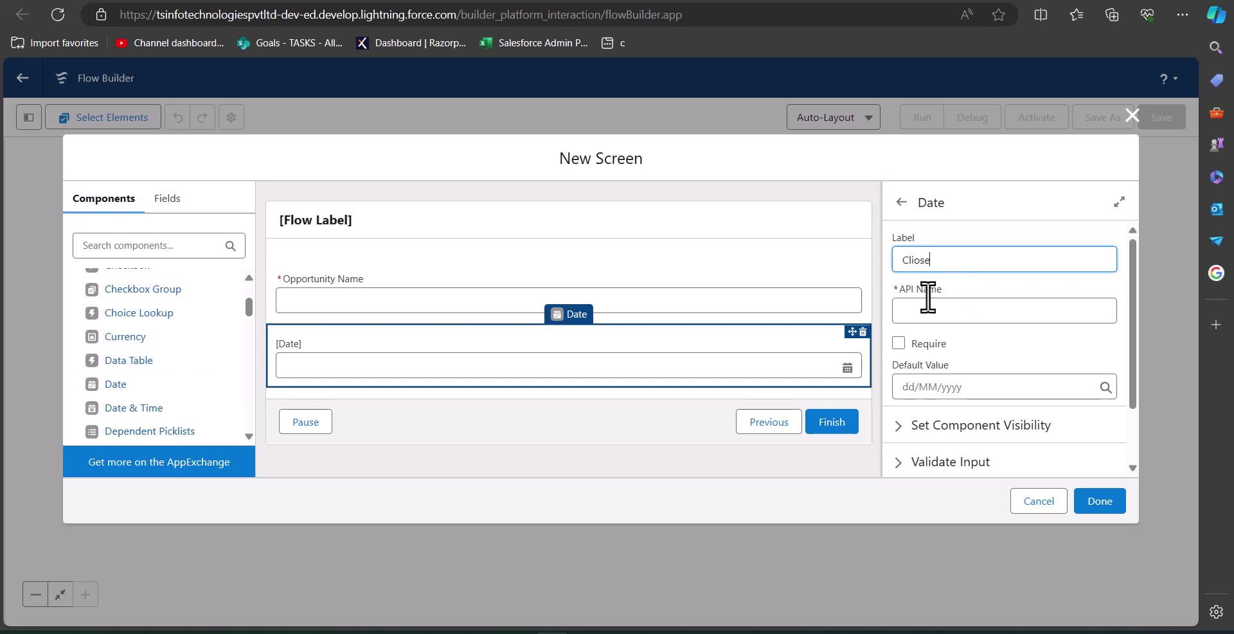
{"action": "left_click", "coordinate": [919, 329]}
{"action": "left_click", "coordinate": [899, 343]}
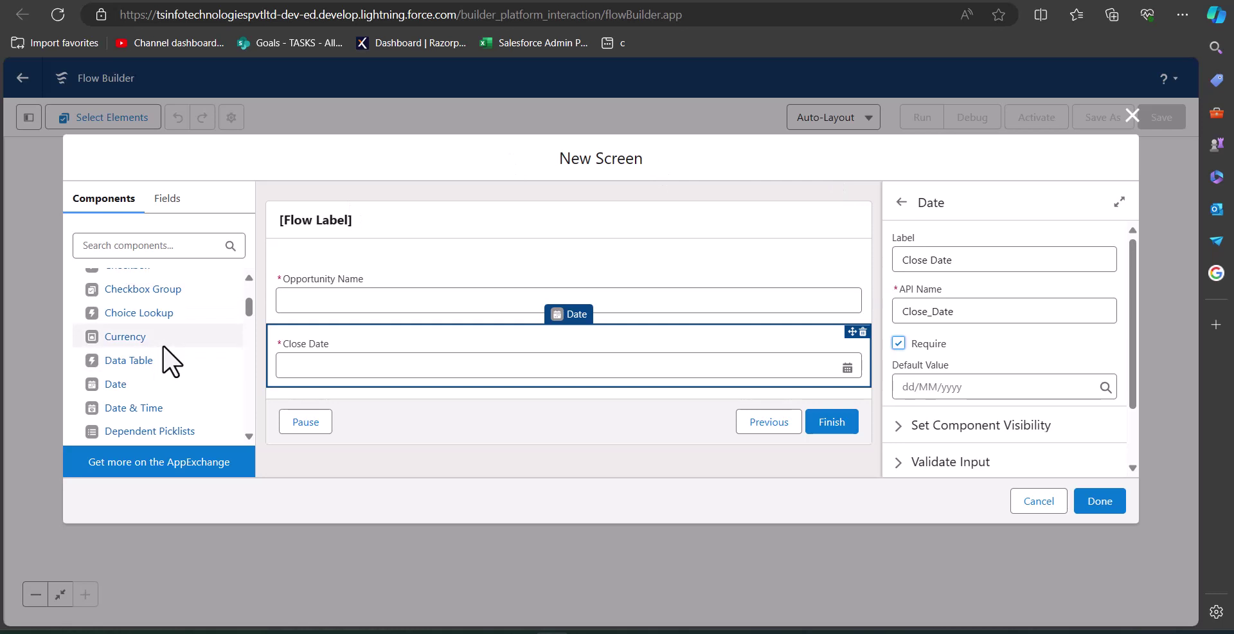
{"action": "scroll", "coordinate": [175, 354], "scroll_direction": "down", "scroll_amount": 6}
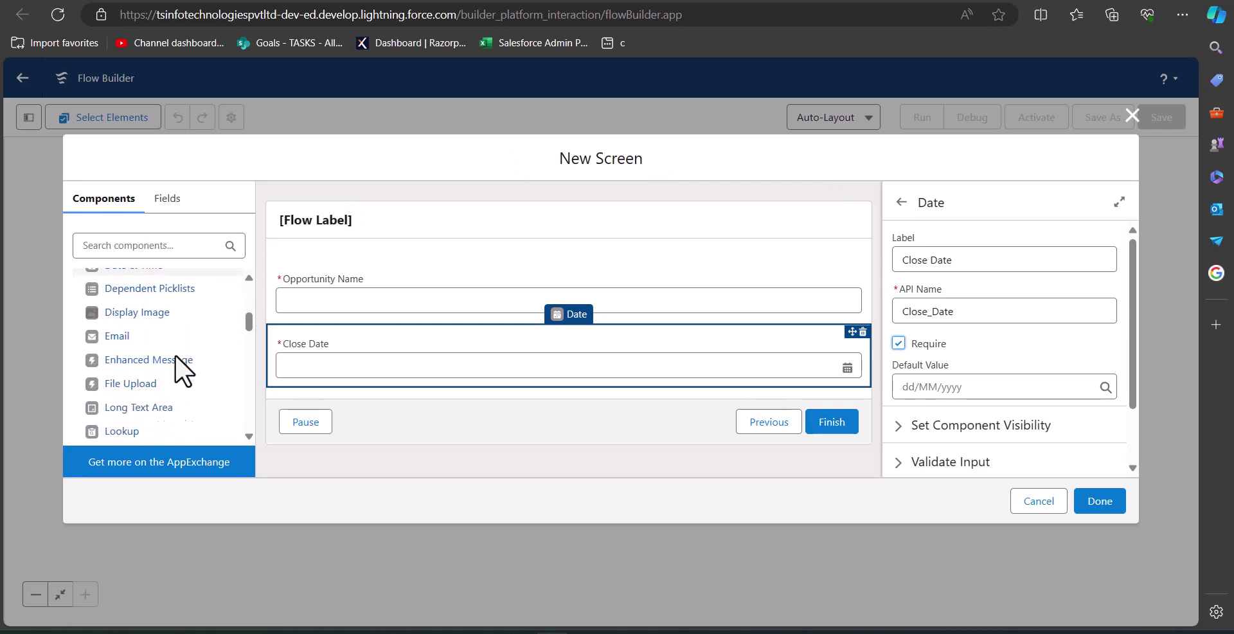
{"action": "scroll", "coordinate": [176, 357], "scroll_direction": "up", "scroll_amount": 3}
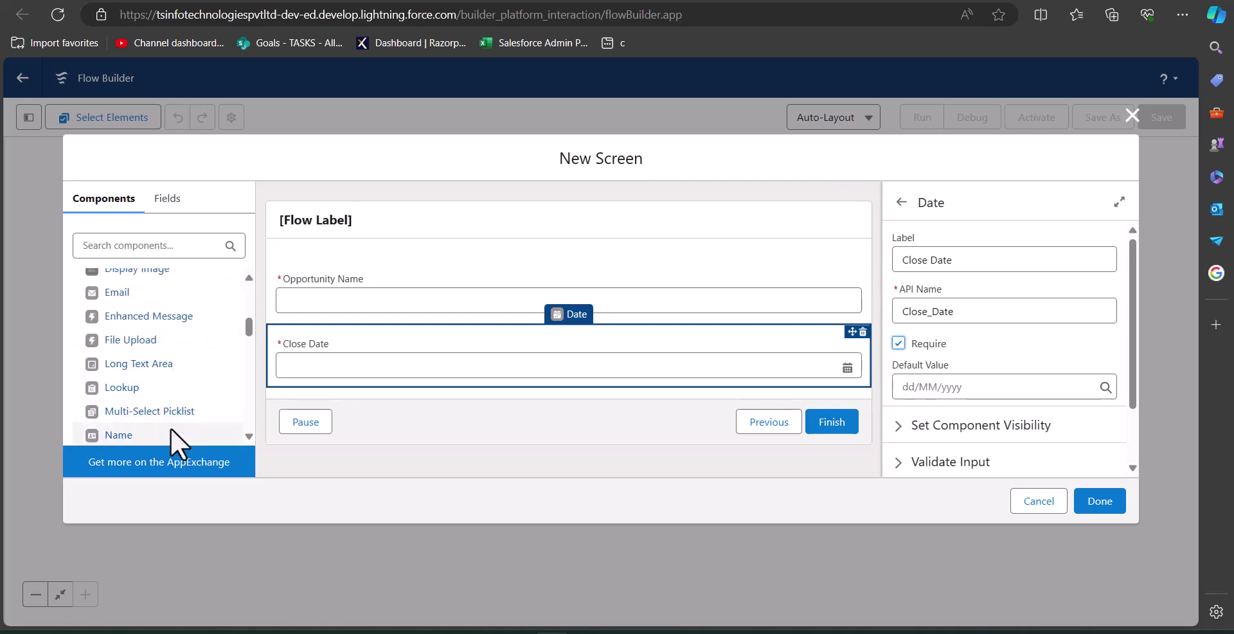
{"action": "scroll", "coordinate": [162, 392], "scroll_direction": "up", "scroll_amount": 2}
{"action": "scroll", "coordinate": [162, 392], "scroll_direction": "up", "scroll_amount": 3}
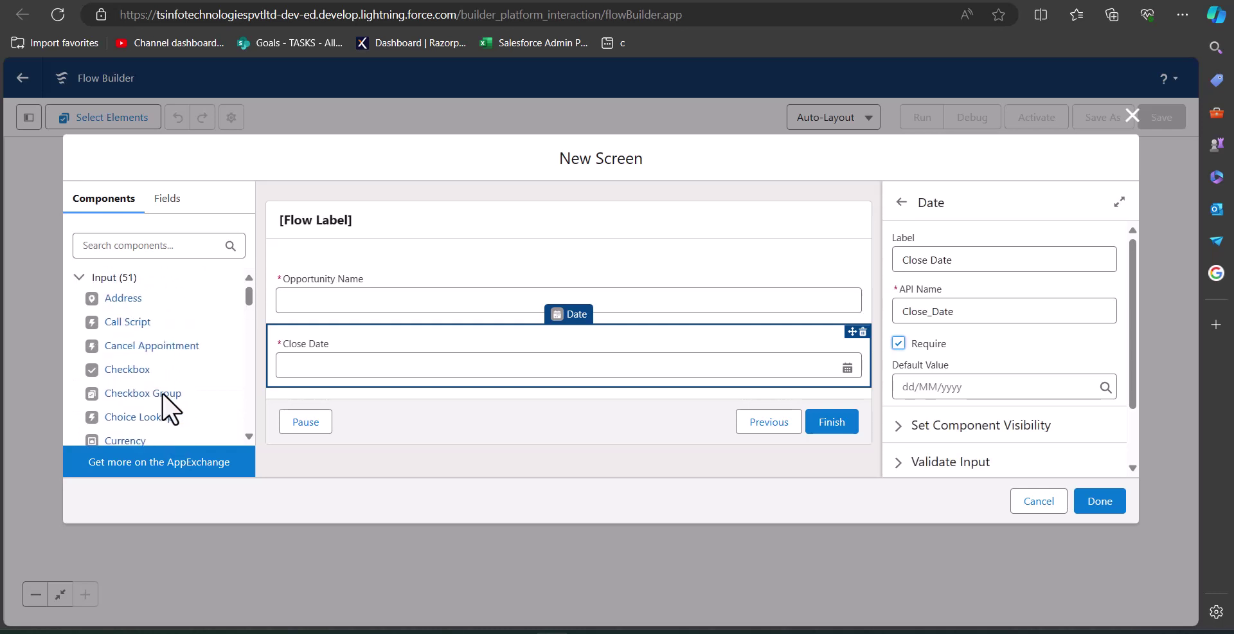
{"action": "scroll", "coordinate": [162, 392], "scroll_direction": "down", "scroll_amount": 3}
{"action": "scroll", "coordinate": [161, 393], "scroll_direction": "down", "scroll_amount": 5}
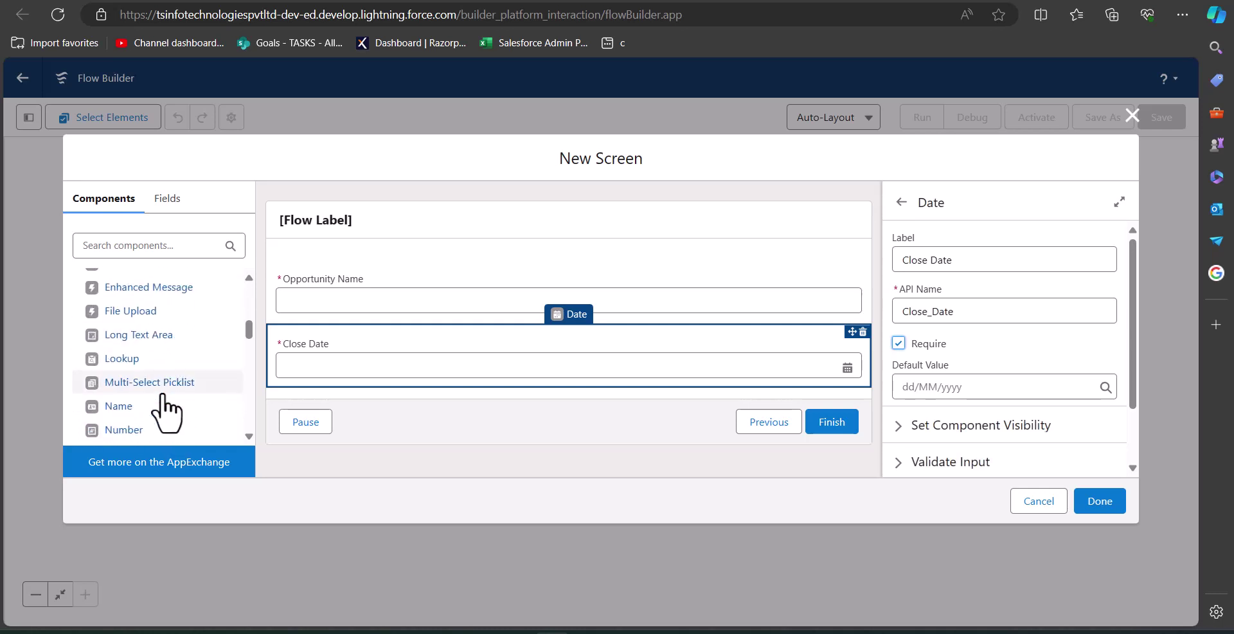
- Label the new picklist field 'Stage Name'
{"action": "left_click", "coordinate": [943, 260]}
{"action": "type", "text": "Stage Name"}
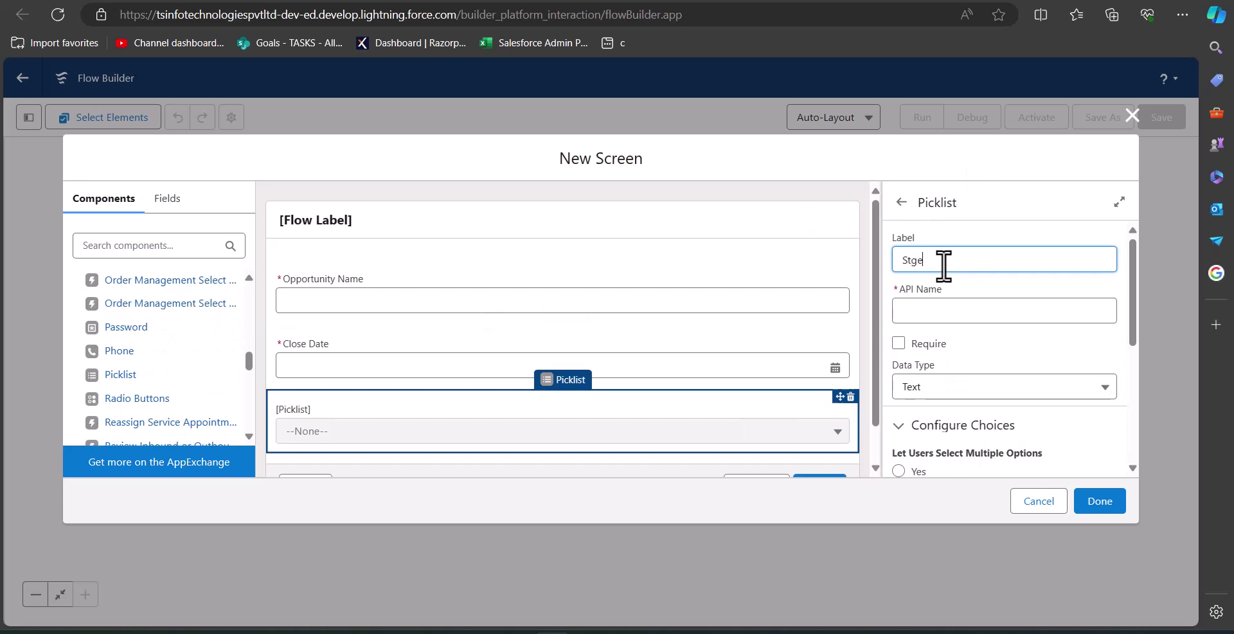
{"action": "left_click", "coordinate": [907, 361]}
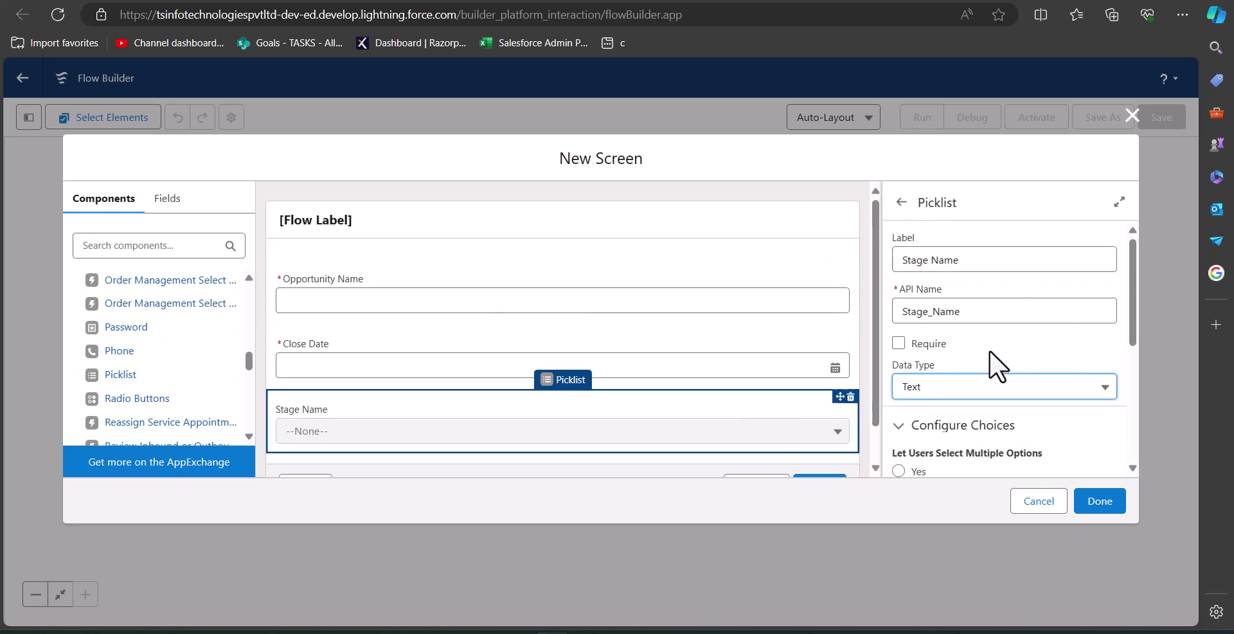
{"action": "scroll", "coordinate": [989, 349], "scroll_direction": "down", "scroll_amount": 4}
{"action": "scroll", "coordinate": [989, 349], "scroll_direction": "down", "scroll_amount": 1}
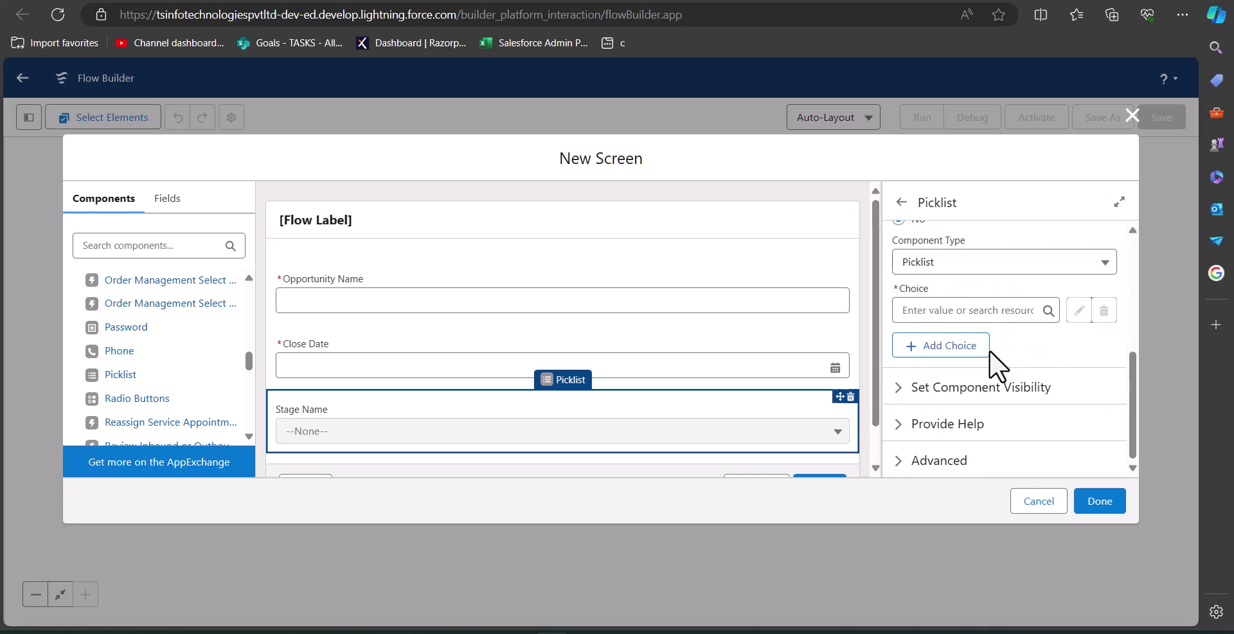
- Create a new Picklist Choice Set resource named Opporuntiy_Stage for the Stage Name choices
{"action": "left_click", "coordinate": [963, 311]}
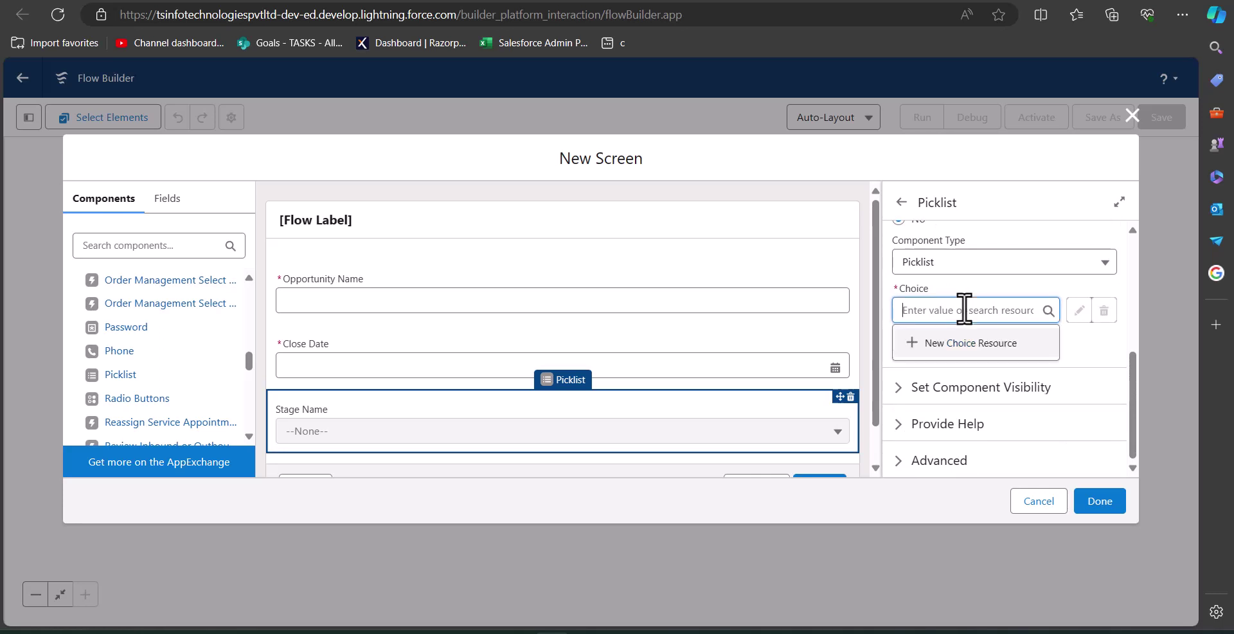
{"action": "left_click", "coordinate": [936, 347]}
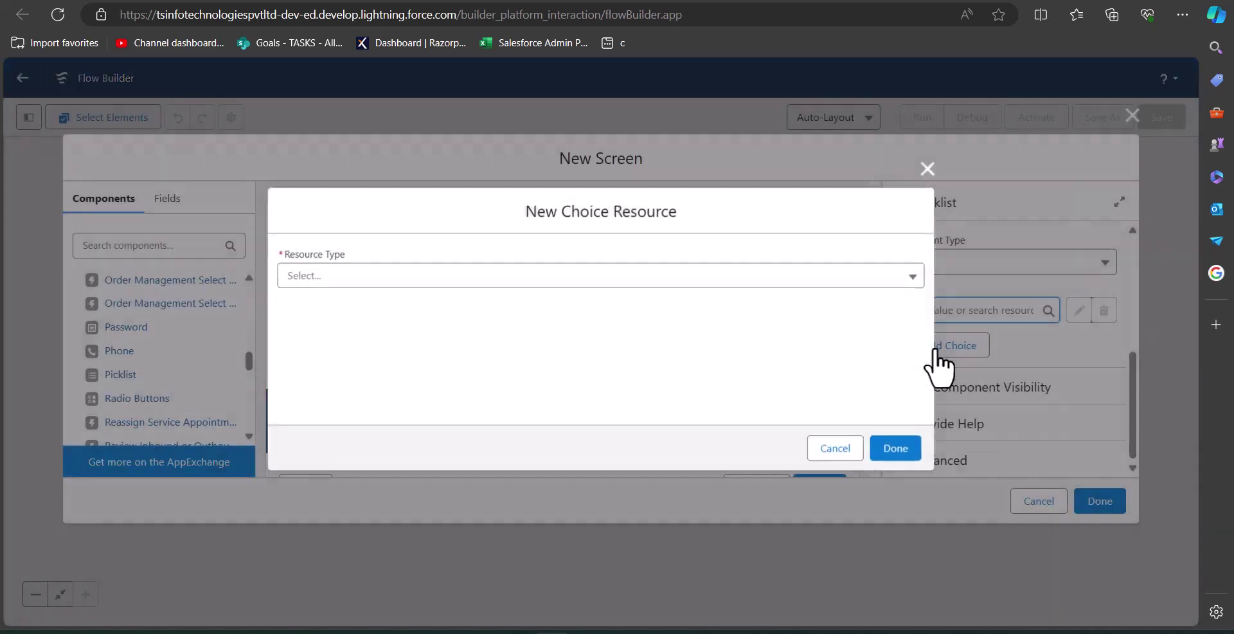
{"action": "left_click", "coordinate": [415, 276]}
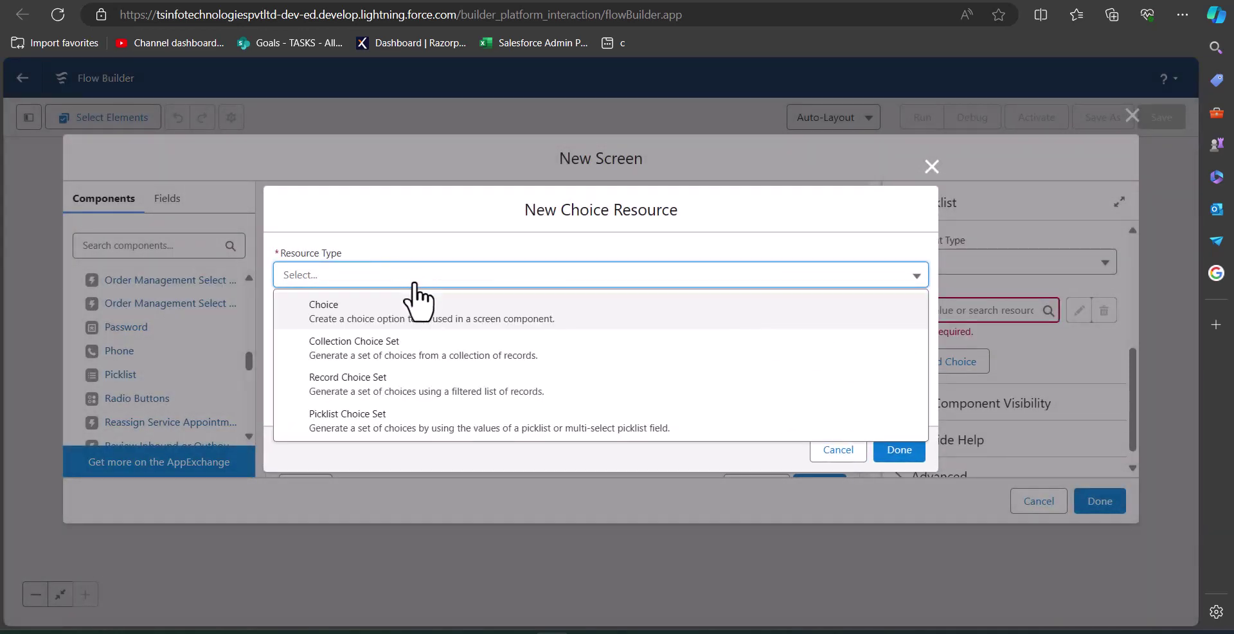
{"action": "left_click", "coordinate": [370, 418]}
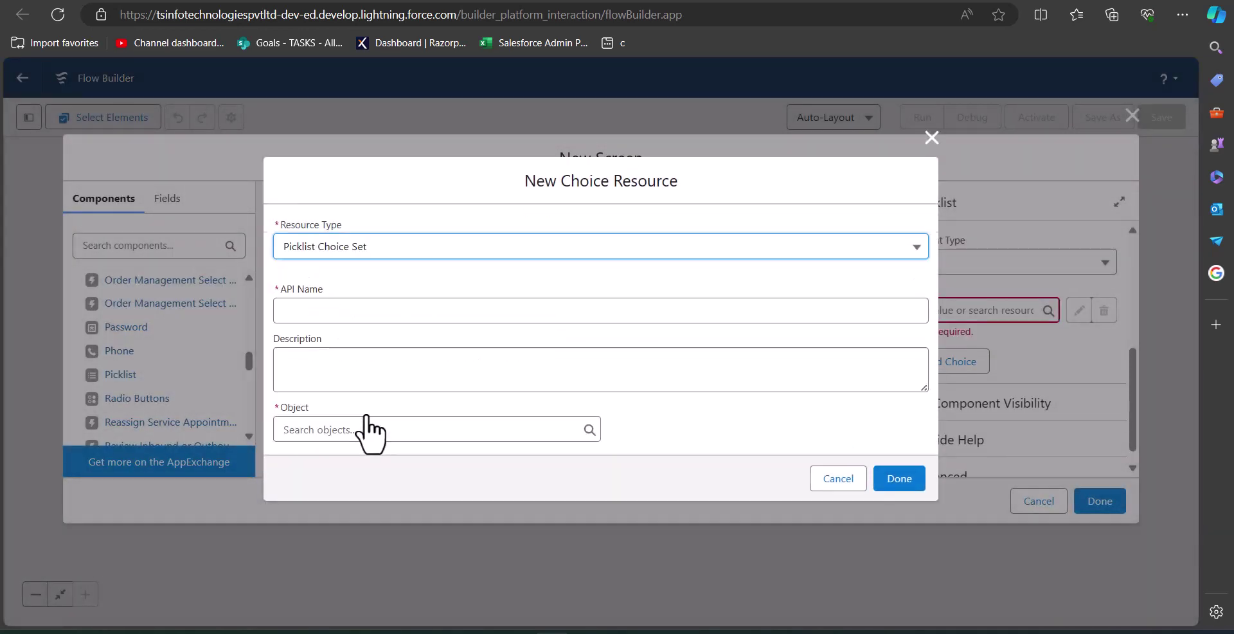
{"action": "left_click", "coordinate": [363, 303]}
{"action": "type", "text": "Opporuntiy_Stage"}
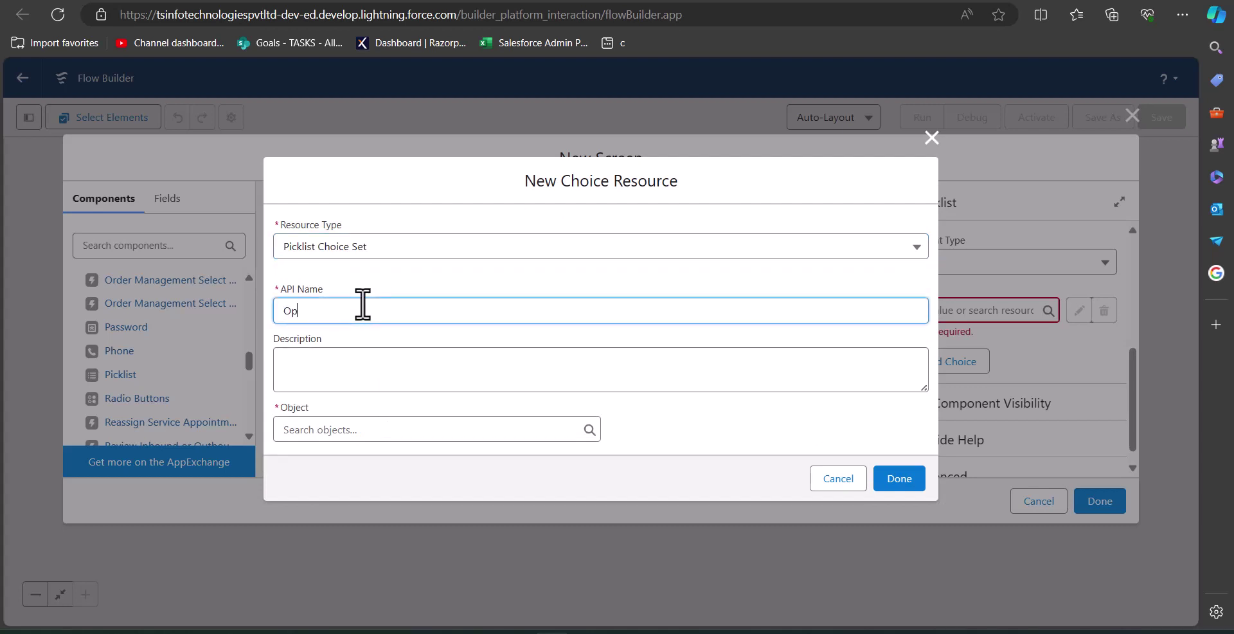
- Base the choice set on Opportunity's StageName picklist field and attach it to Stage Name
{"action": "left_click", "coordinate": [369, 427]}
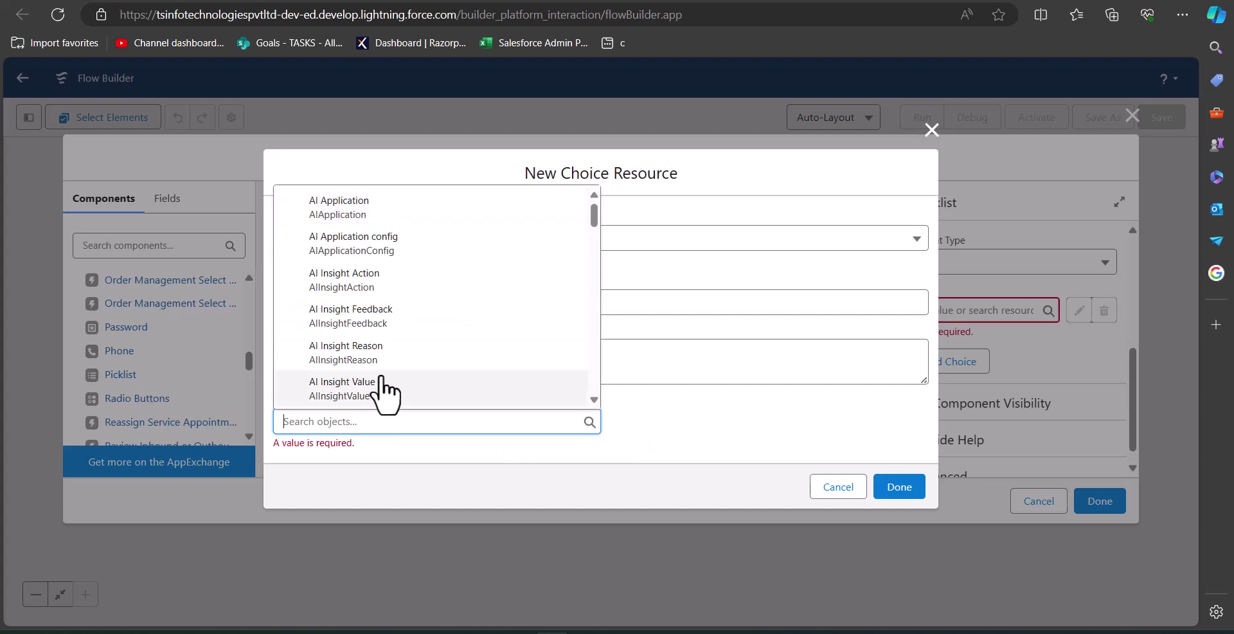
{"action": "scroll", "coordinate": [449, 322], "scroll_direction": "down", "scroll_amount": 2}
{"action": "type", "text": "oppo"}
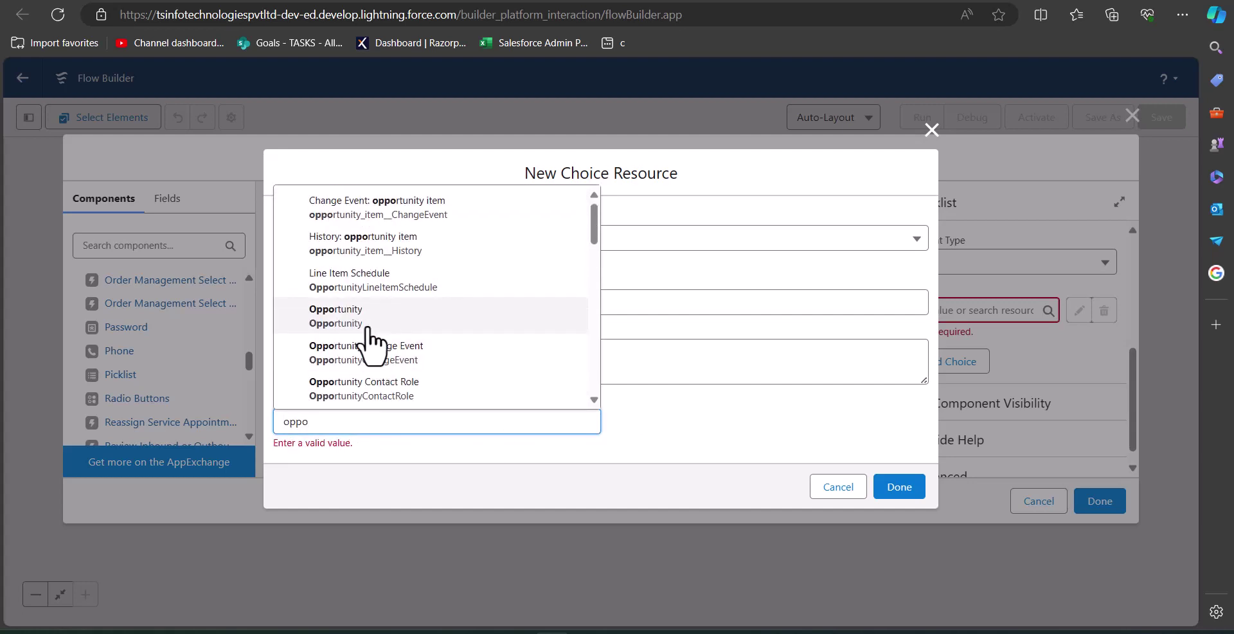
{"action": "left_click", "coordinate": [297, 334]}
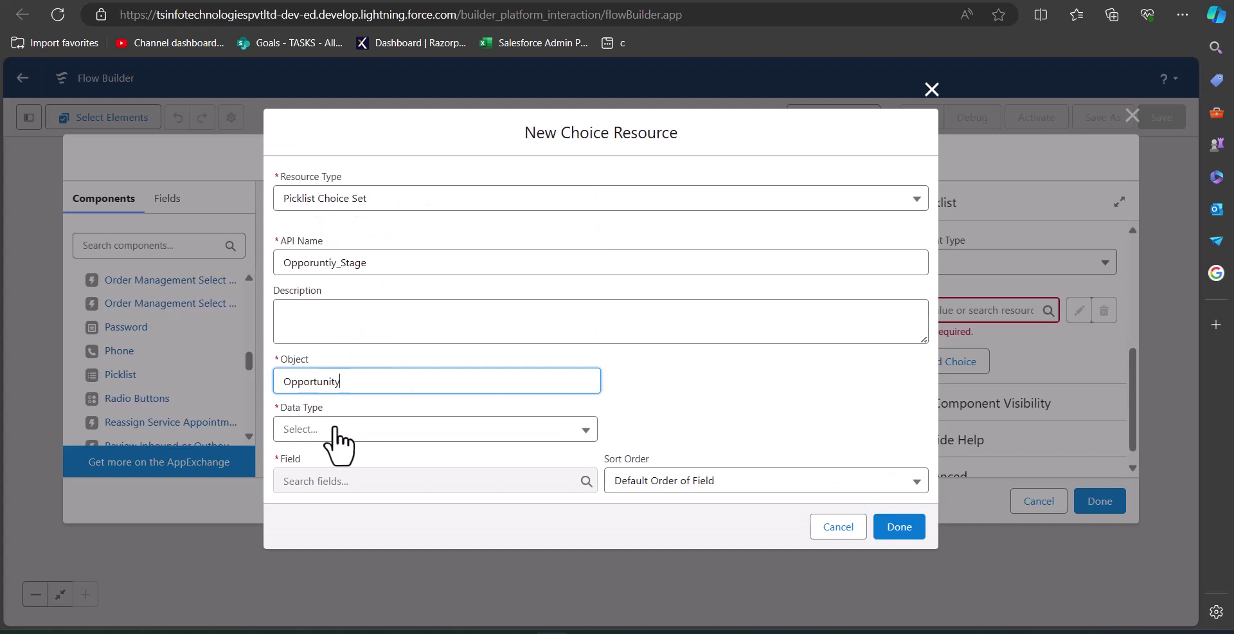
{"action": "left_click", "coordinate": [334, 428]}
{"action": "left_click", "coordinate": [347, 457]}
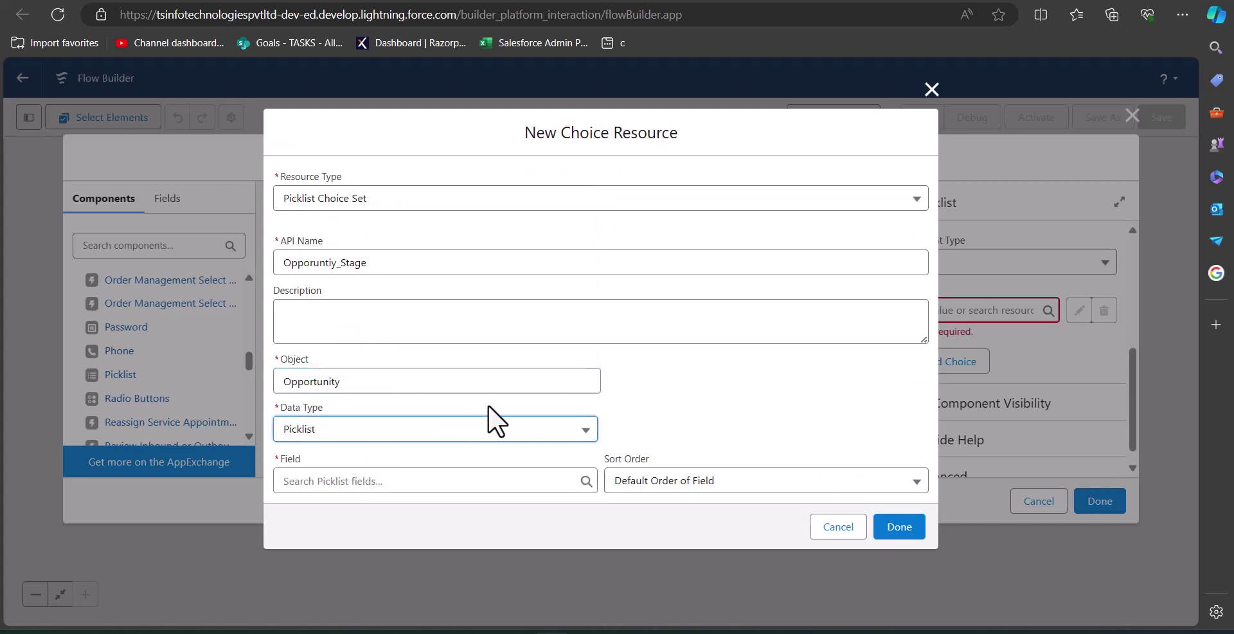
{"action": "left_click", "coordinate": [406, 479]}
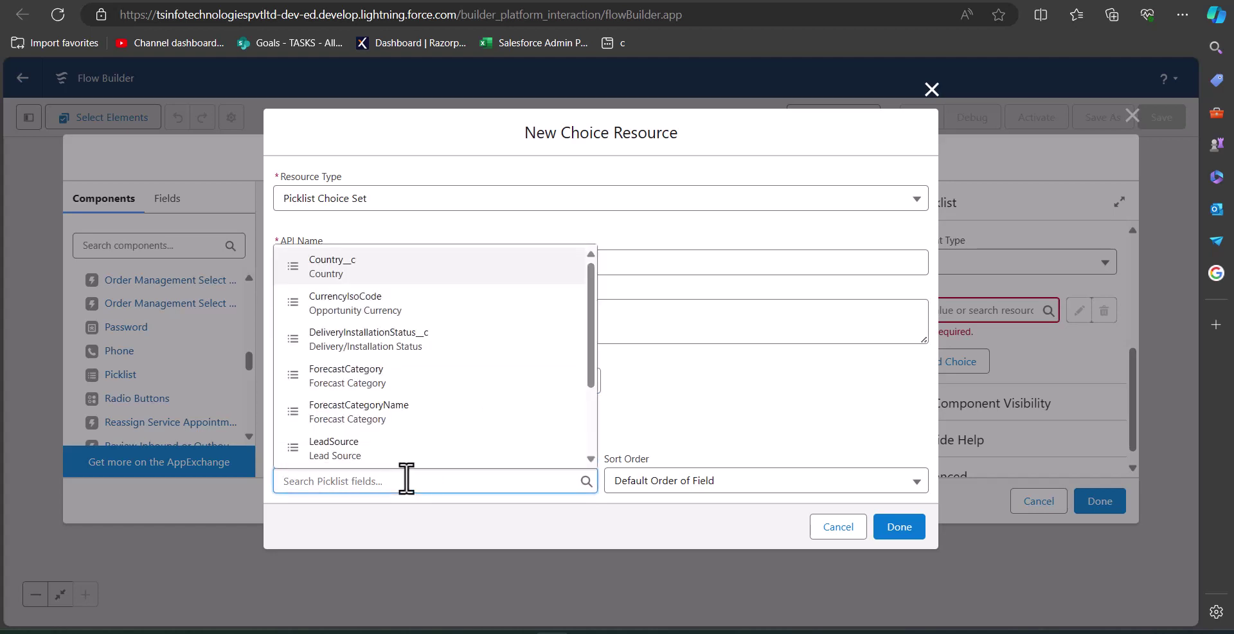
{"action": "type", "text": "sta"}
{"action": "key", "text": "Down"}
{"action": "key", "text": "Down"}
{"action": "key", "text": "Return"}
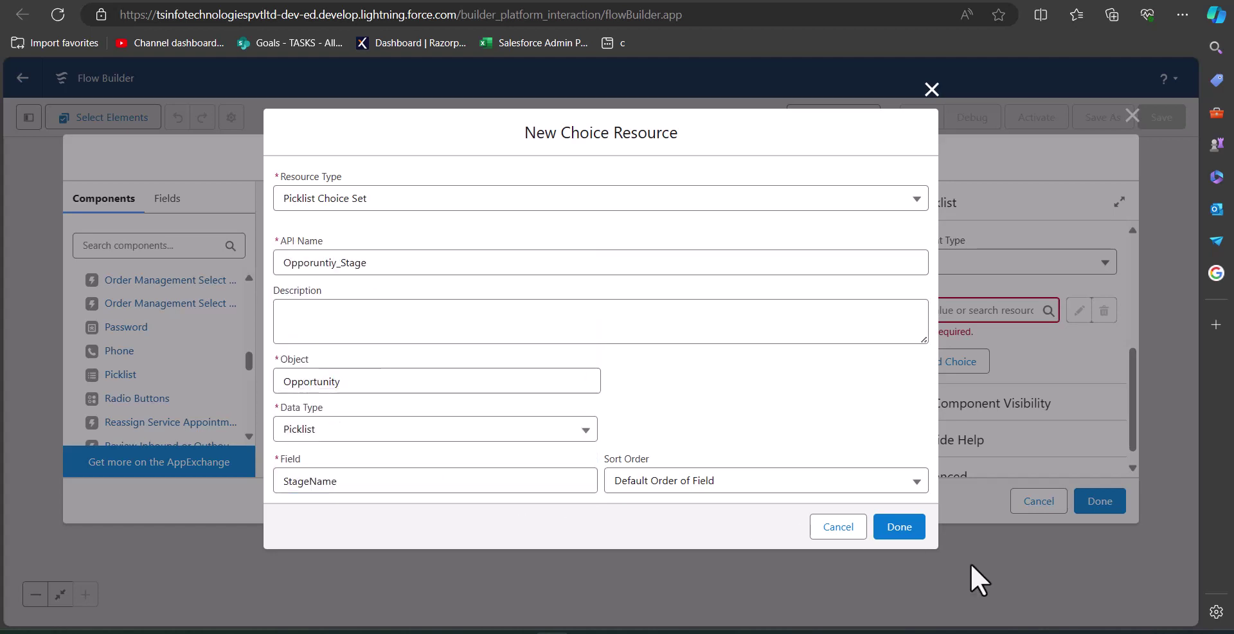
{"action": "left_click", "coordinate": [905, 528]}
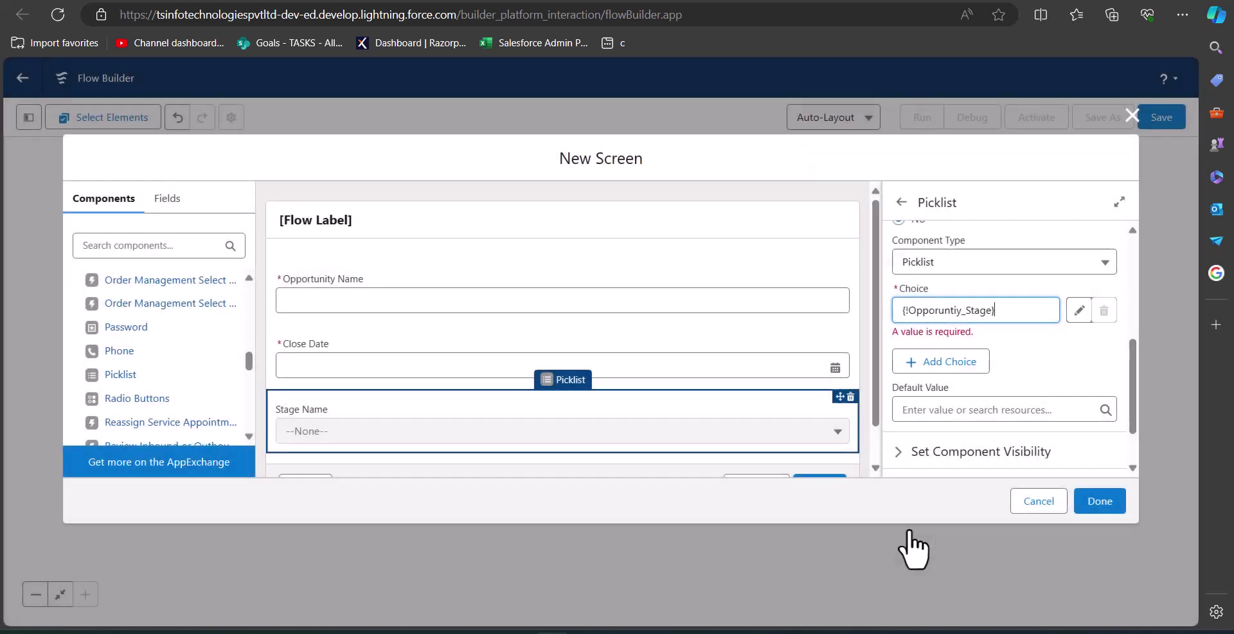
- Add a second picklist labelled 'Account Name' below Stage Name and open its Choice dropdown
{"action": "left_click", "coordinate": [1033, 367]}
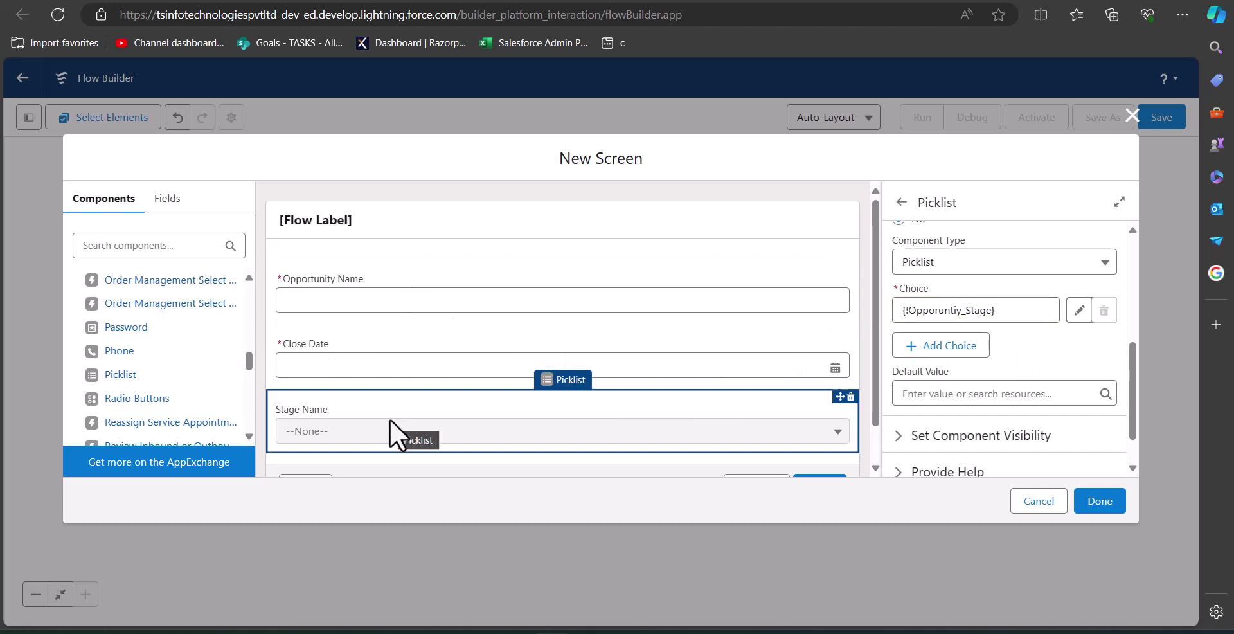
{"action": "scroll", "coordinate": [390, 418], "scroll_direction": "down", "scroll_amount": 1}
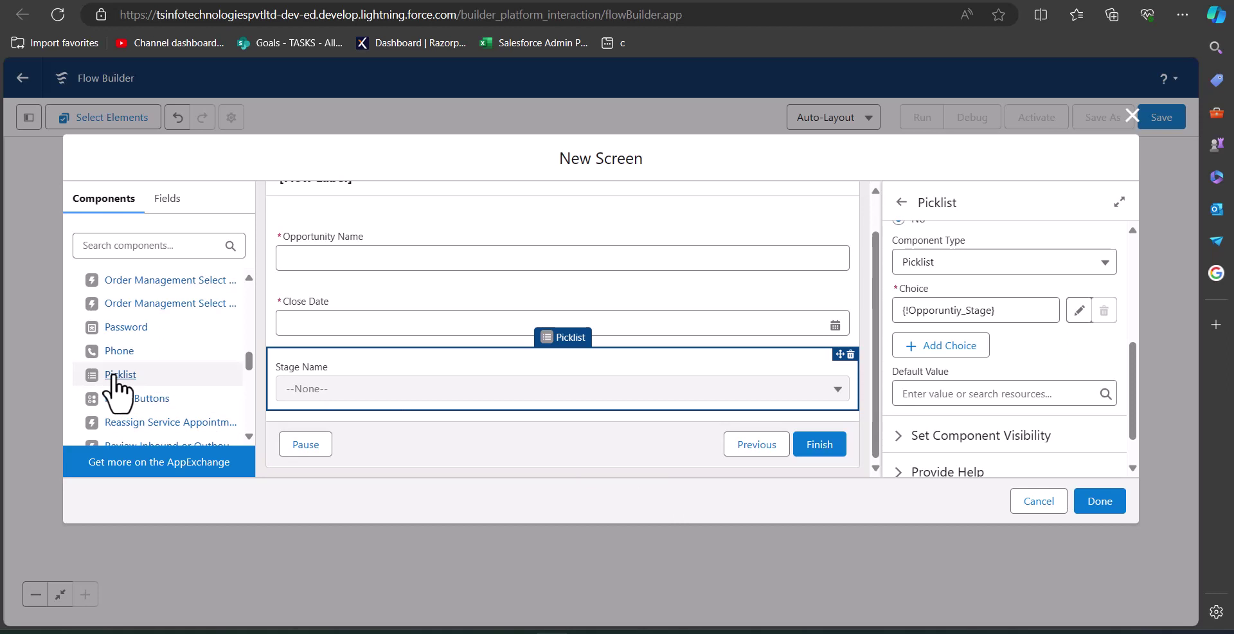
{"action": "left_click_drag", "start_coordinate": [116, 379], "coordinate": [393, 406]}
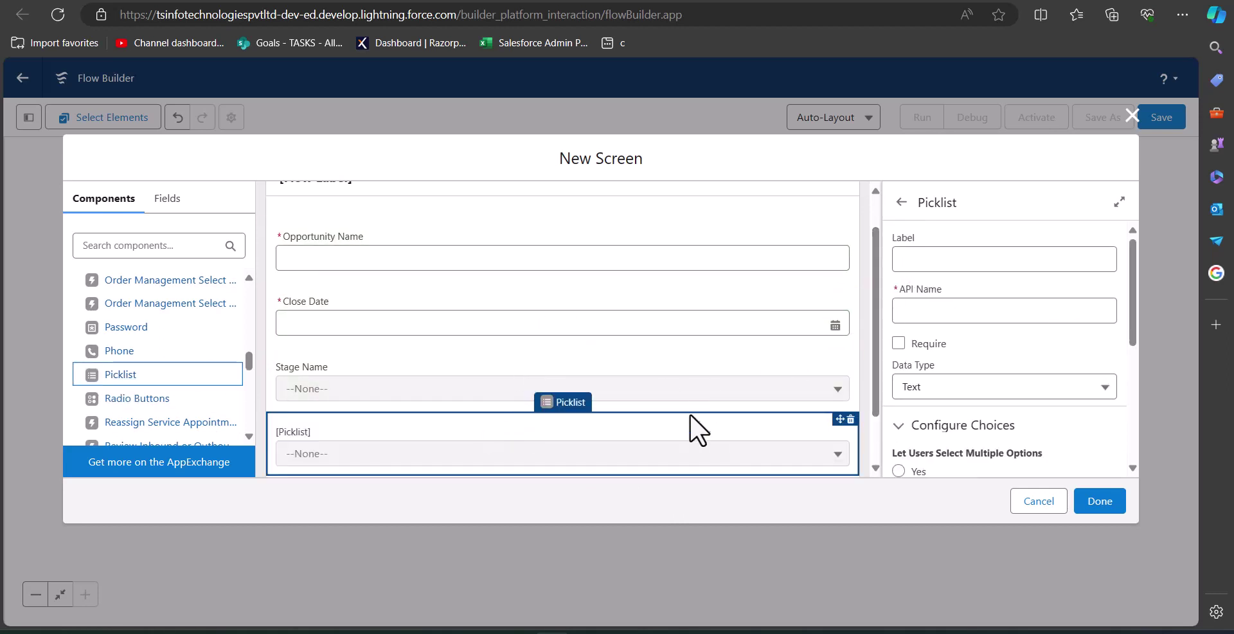
{"action": "left_click", "coordinate": [925, 265]}
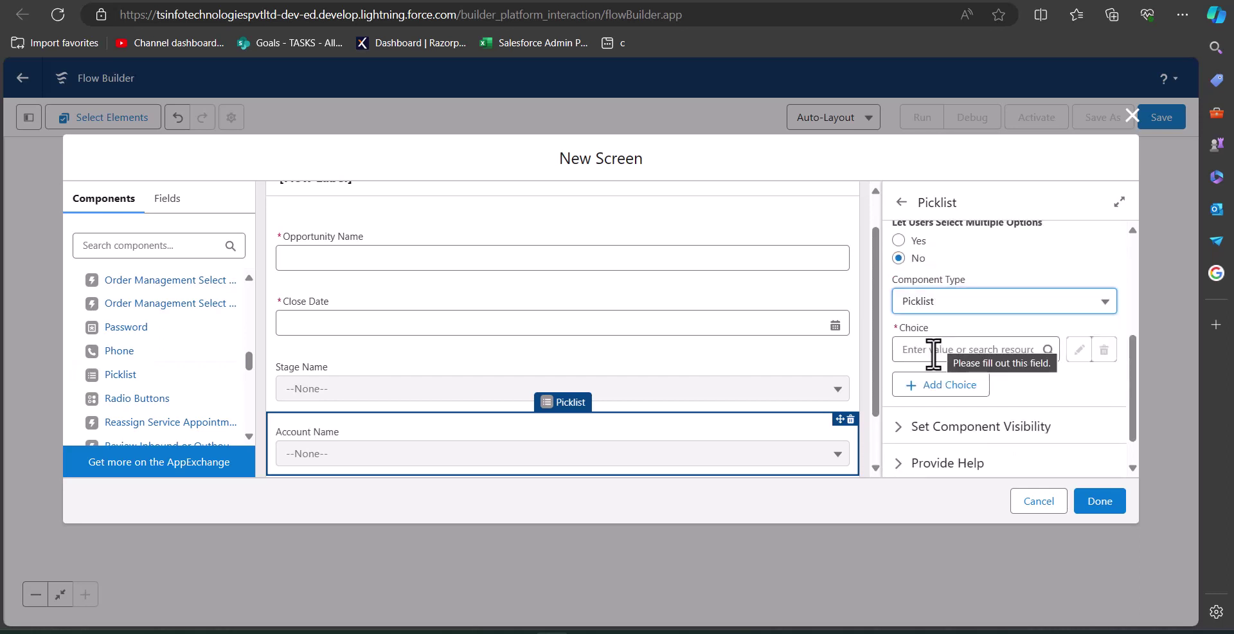
{"action": "left_click", "coordinate": [943, 349]}
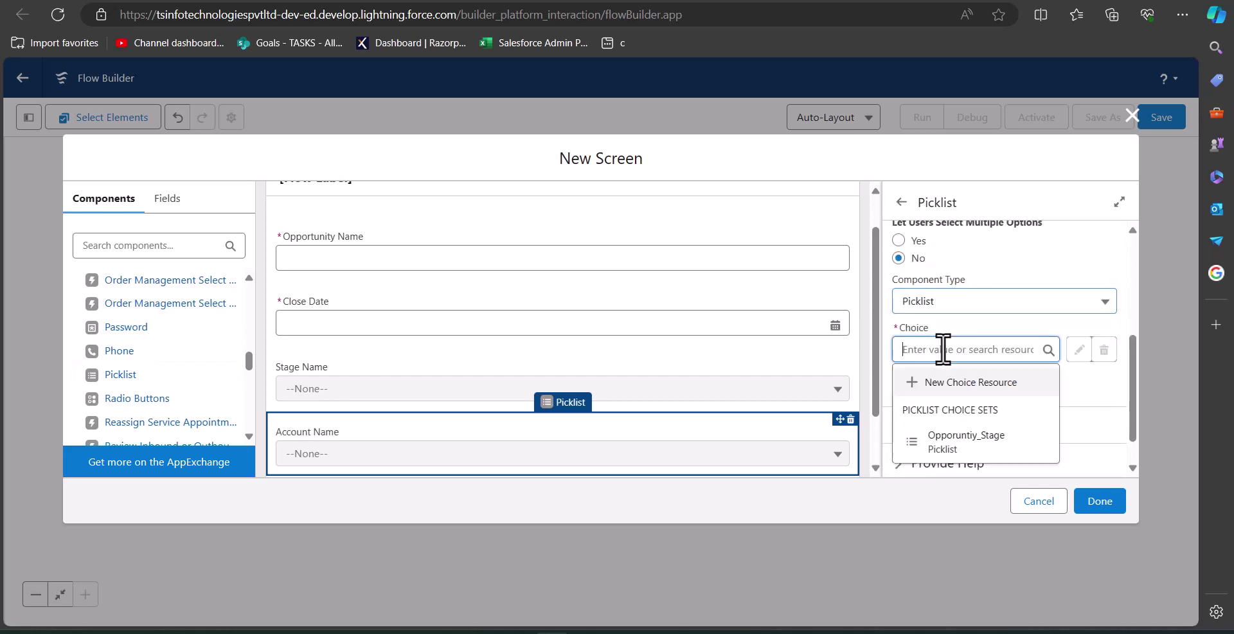
{"action": "left_click", "coordinate": [939, 385]}
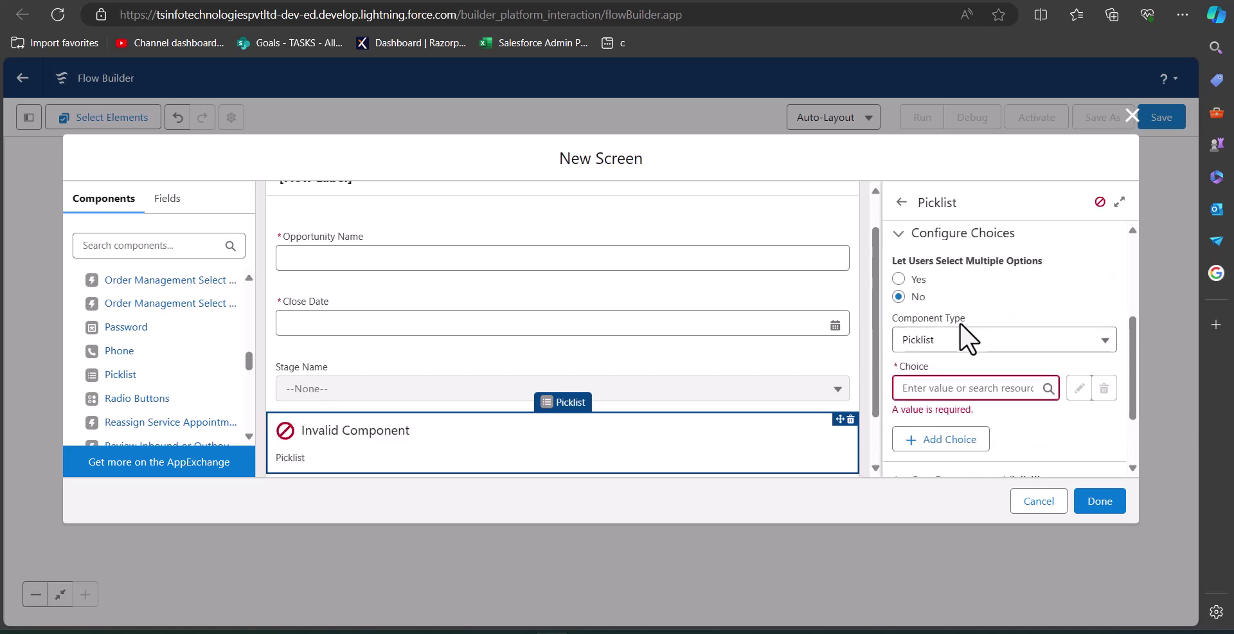
{"action": "left_click", "coordinate": [955, 387]}
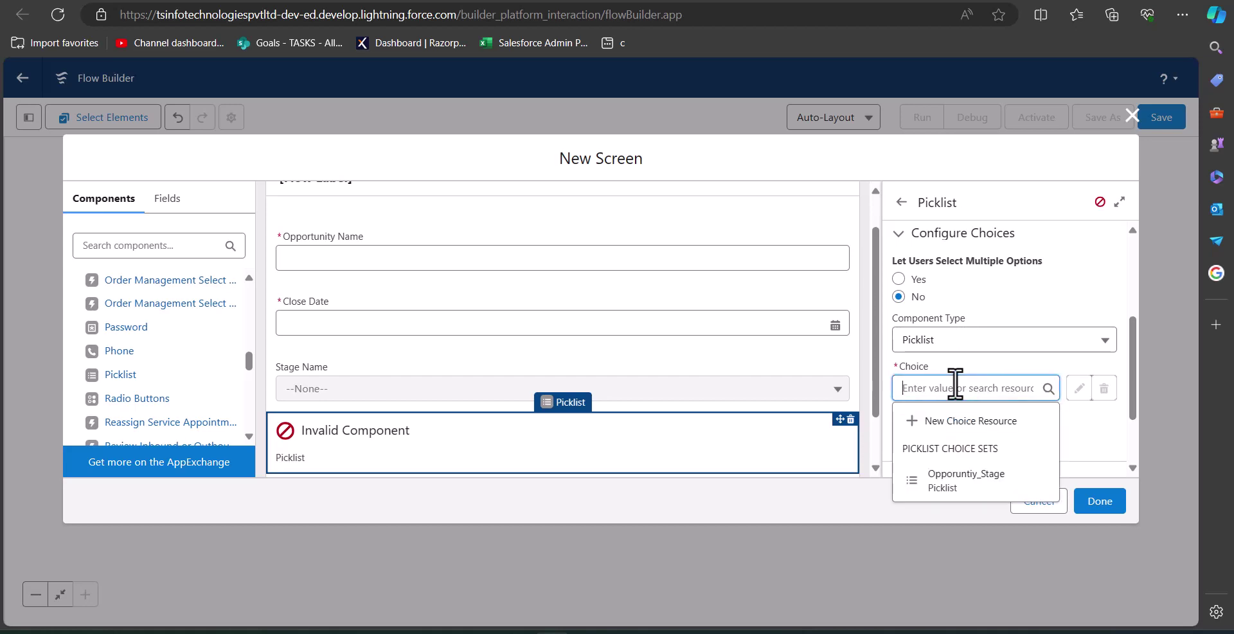
- Create a Record Choice Set resource named Opportunity_account using the Account object
{"action": "left_click", "coordinate": [921, 428]}
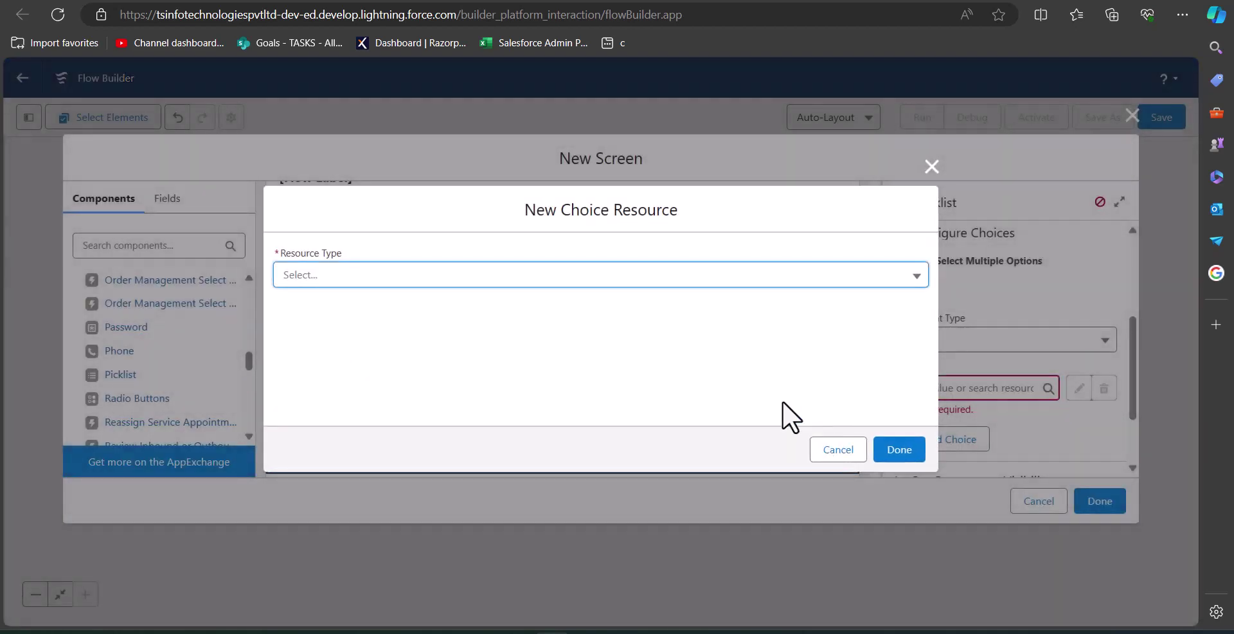
{"action": "left_click", "coordinate": [398, 276]}
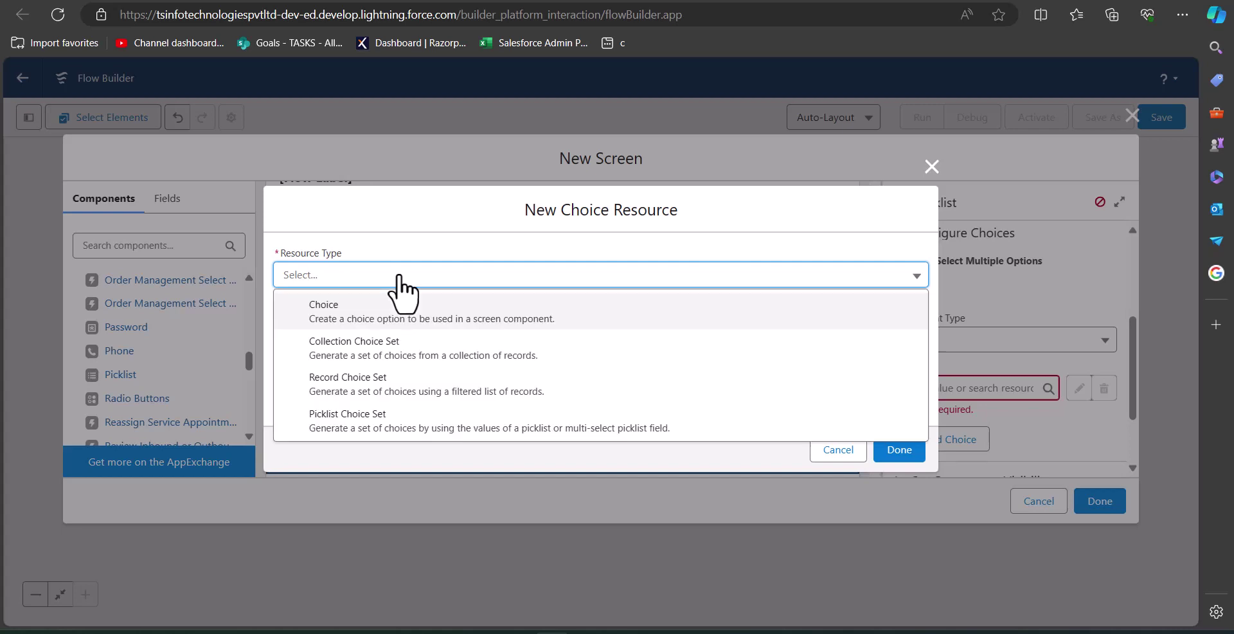
{"action": "left_click", "coordinate": [373, 383]}
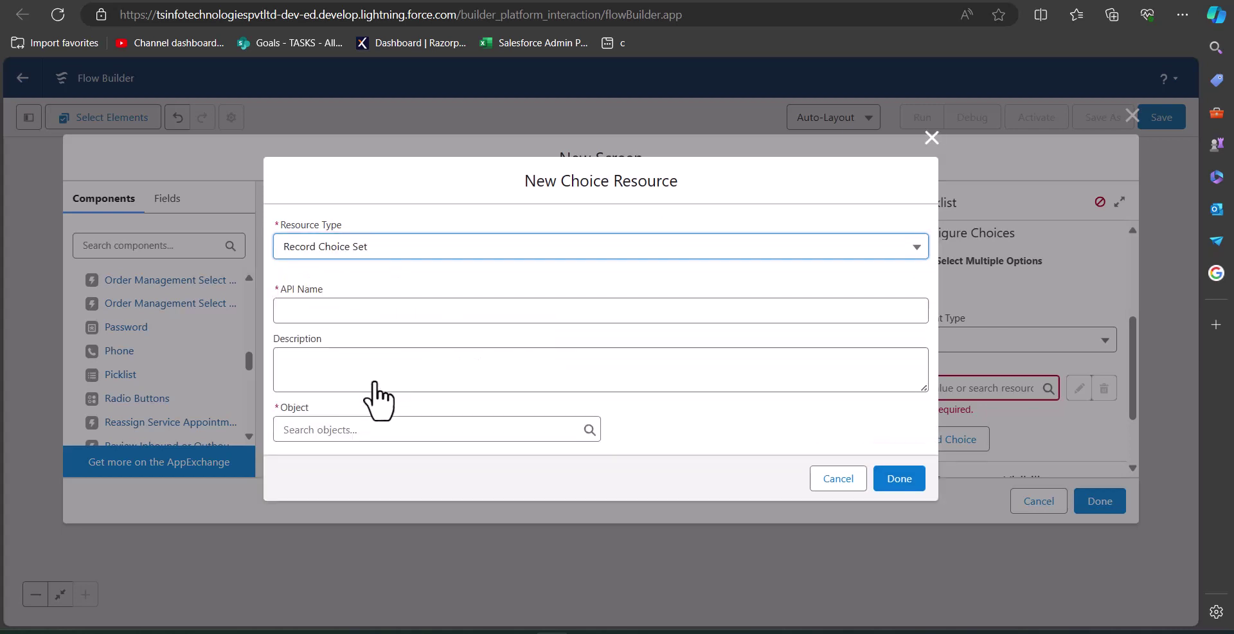
{"action": "left_click", "coordinate": [441, 309]}
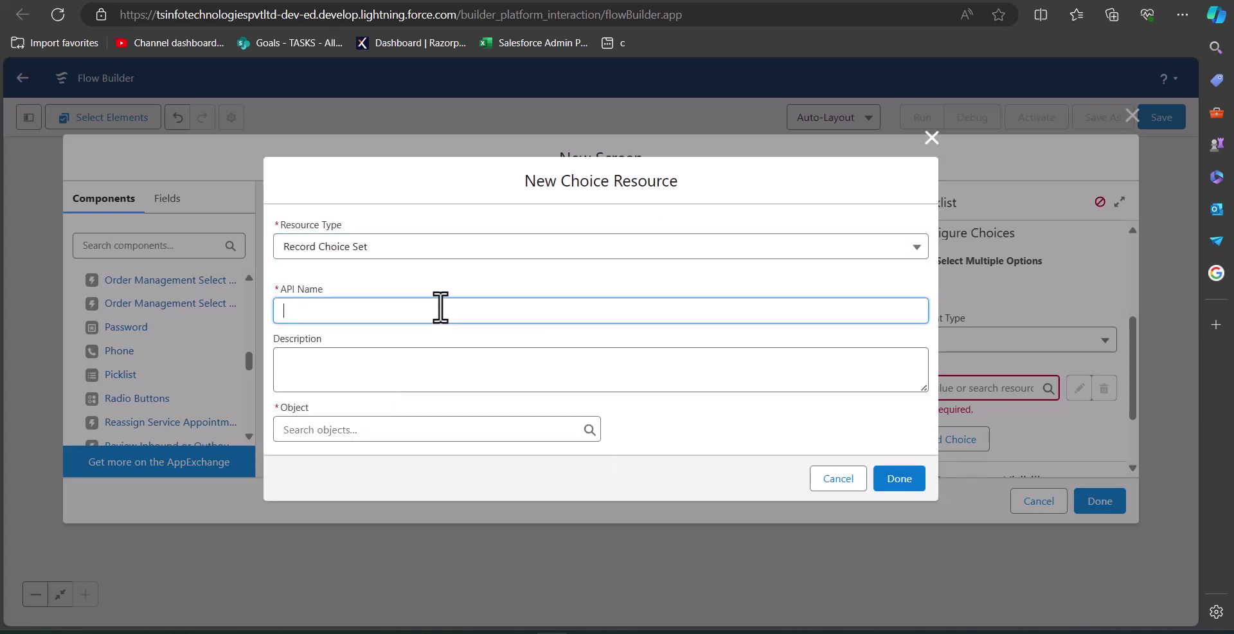
{"action": "type", "text": "s"}
{"action": "key", "text": "BackSpace"}
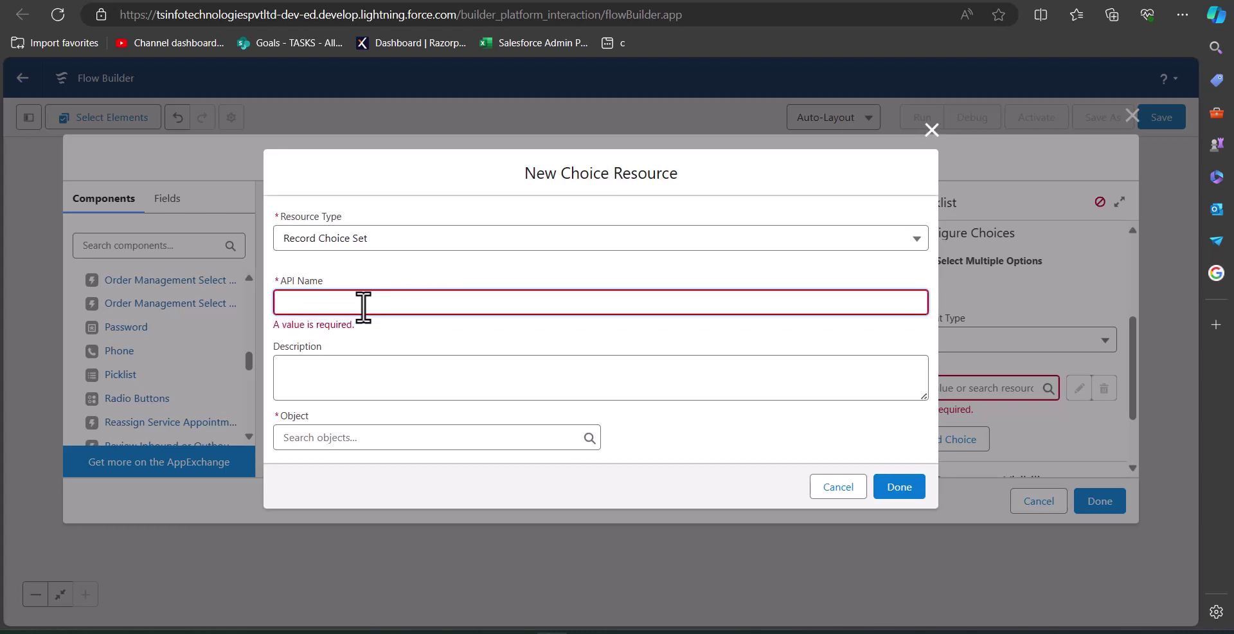
{"action": "type", "text": "Opportunity_account"}
{"action": "left_click", "coordinate": [393, 437]}
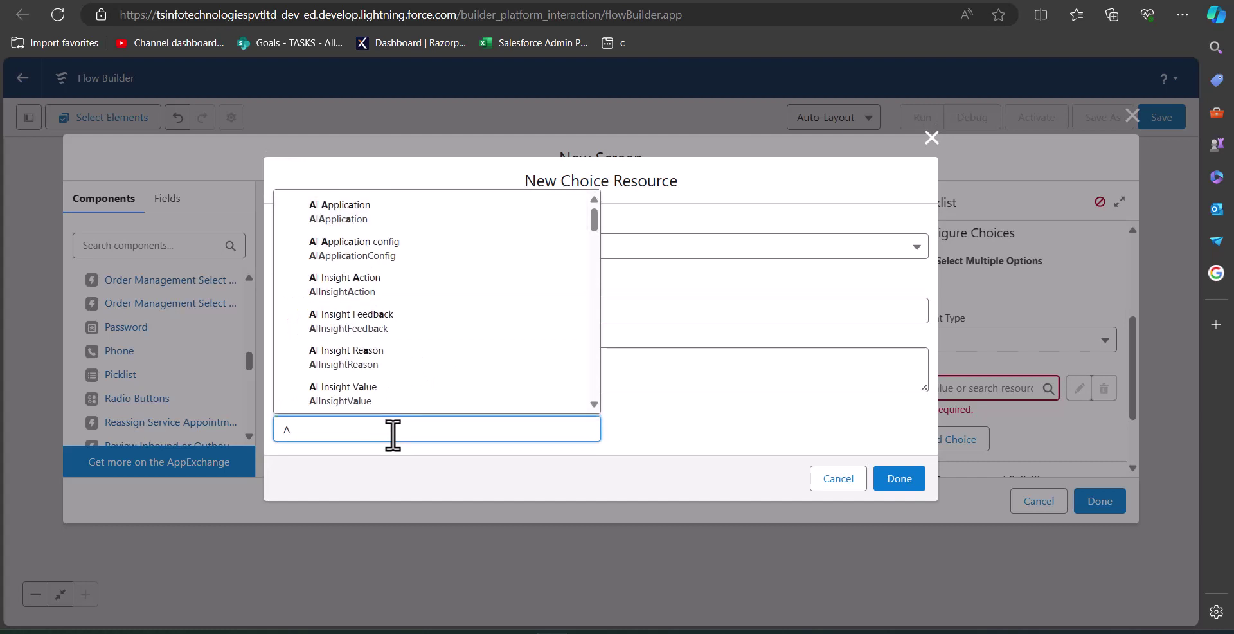
{"action": "type", "text": "ccount"}
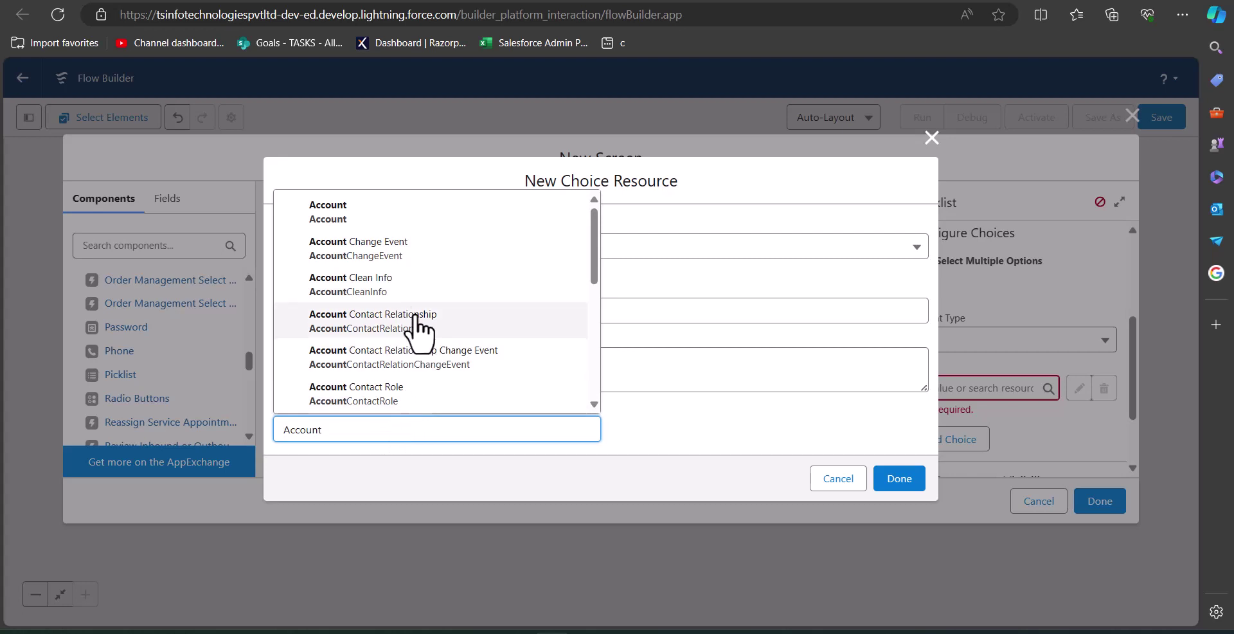
{"action": "left_click", "coordinate": [429, 225]}
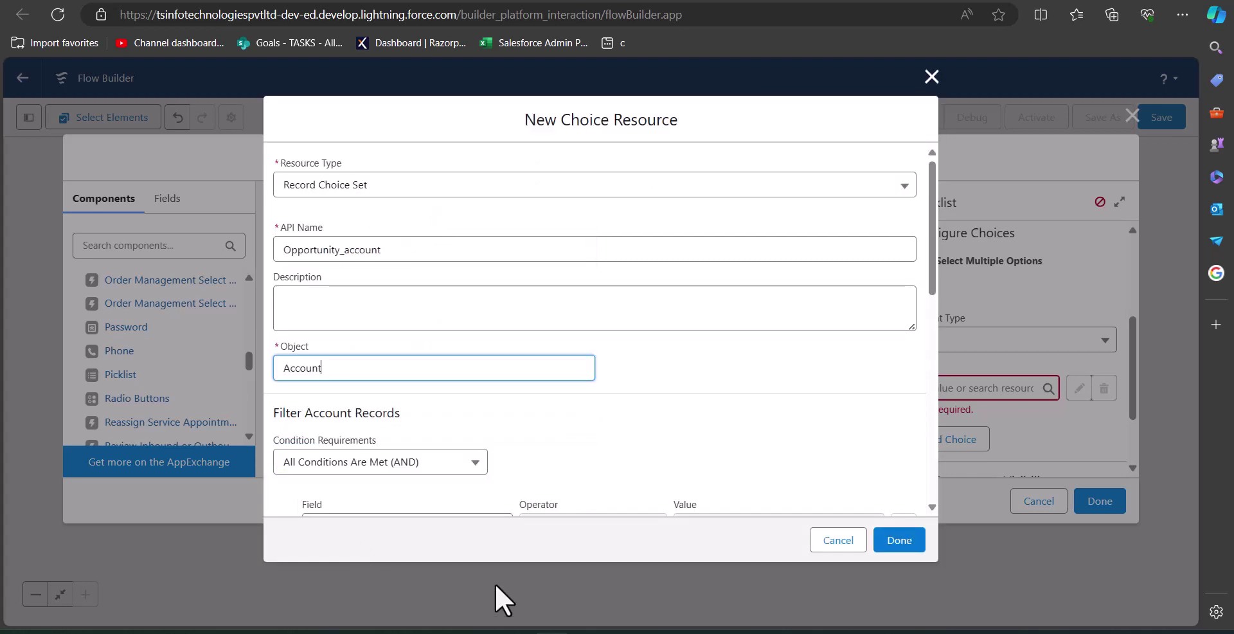
- Filter the choice set's Account records to Active__c Equals Yes
{"action": "scroll", "coordinate": [388, 476], "scroll_direction": "down", "scroll_amount": 2}
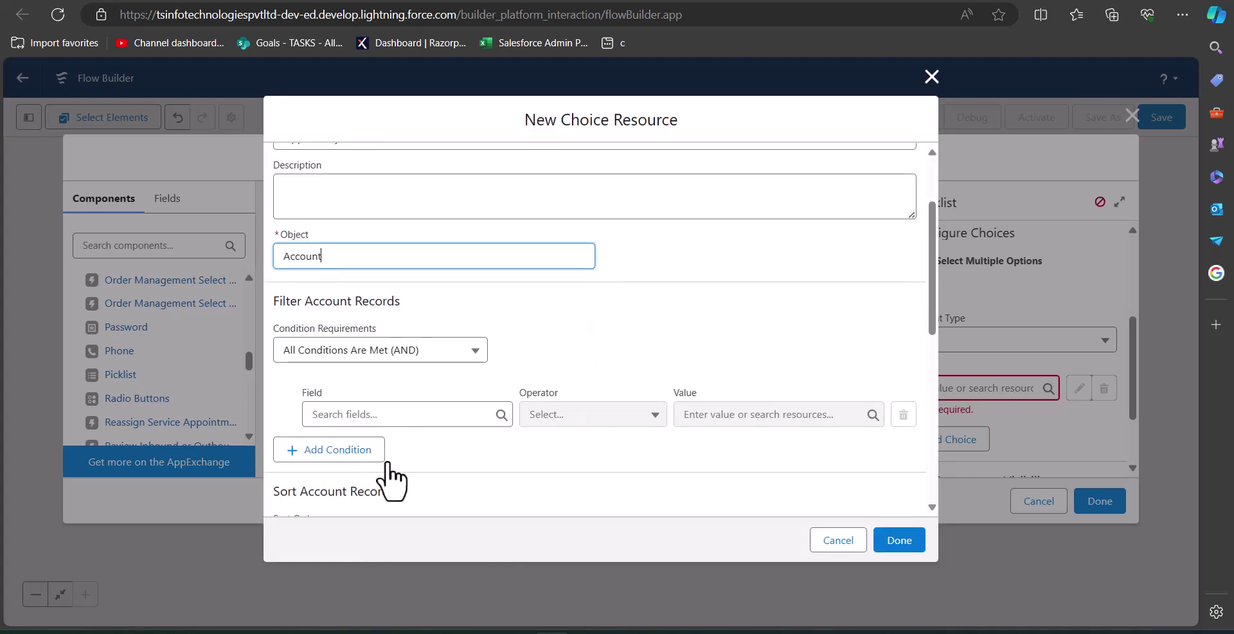
{"action": "left_click", "coordinate": [391, 414]}
{"action": "left_click", "coordinate": [630, 354]}
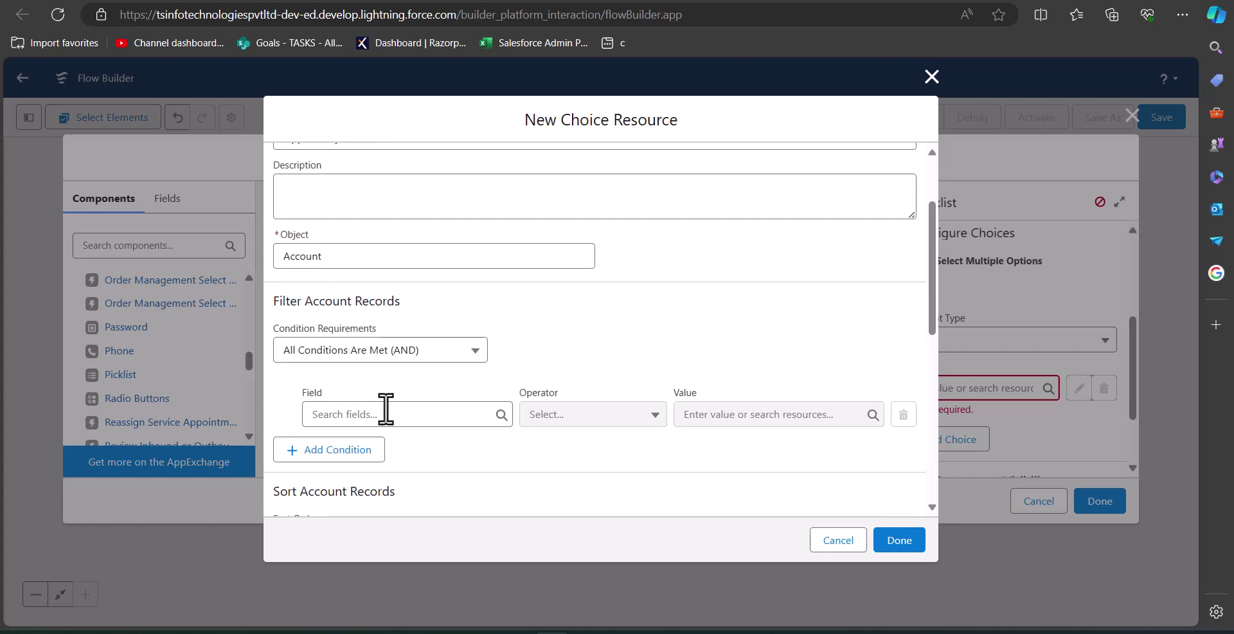
{"action": "left_click", "coordinate": [386, 414]}
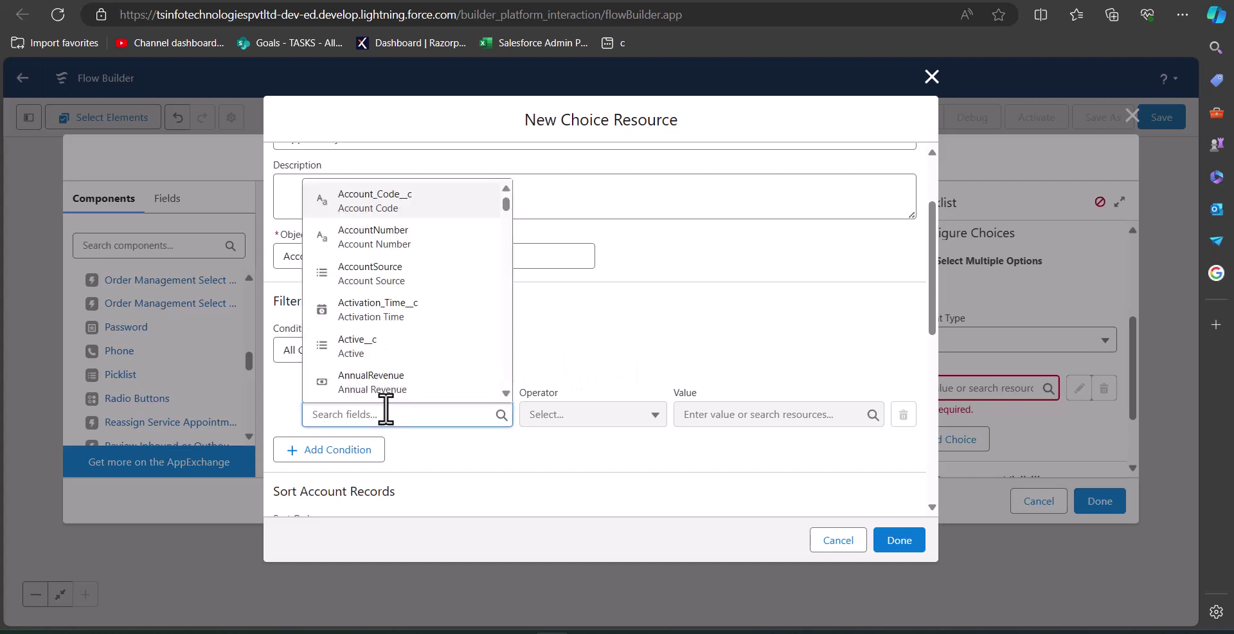
{"action": "left_click", "coordinate": [393, 351]}
{"action": "left_click", "coordinate": [478, 451]}
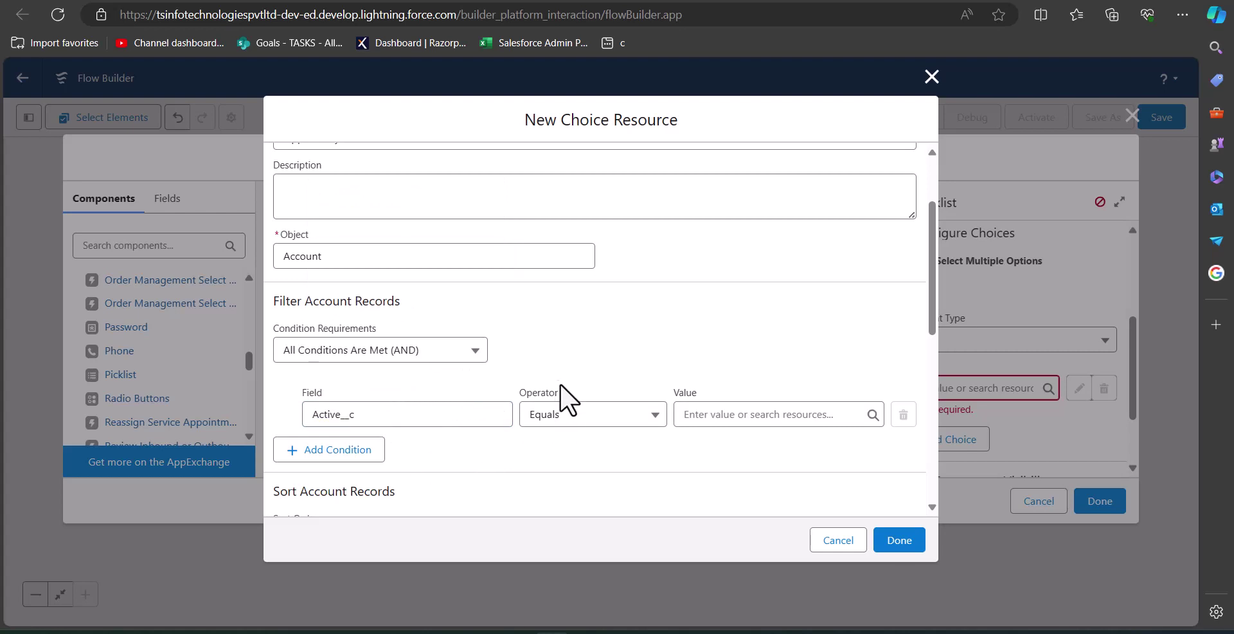
{"action": "left_click", "coordinate": [711, 416]}
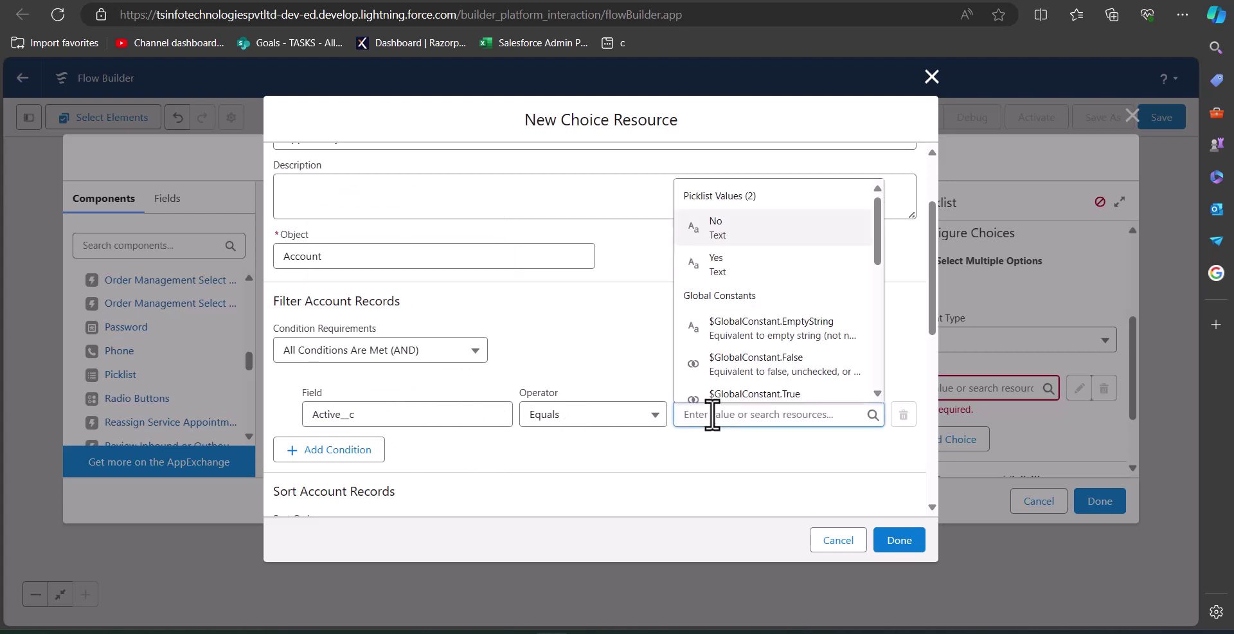
{"action": "left_click", "coordinate": [681, 457]}
{"action": "left_click", "coordinate": [694, 414]}
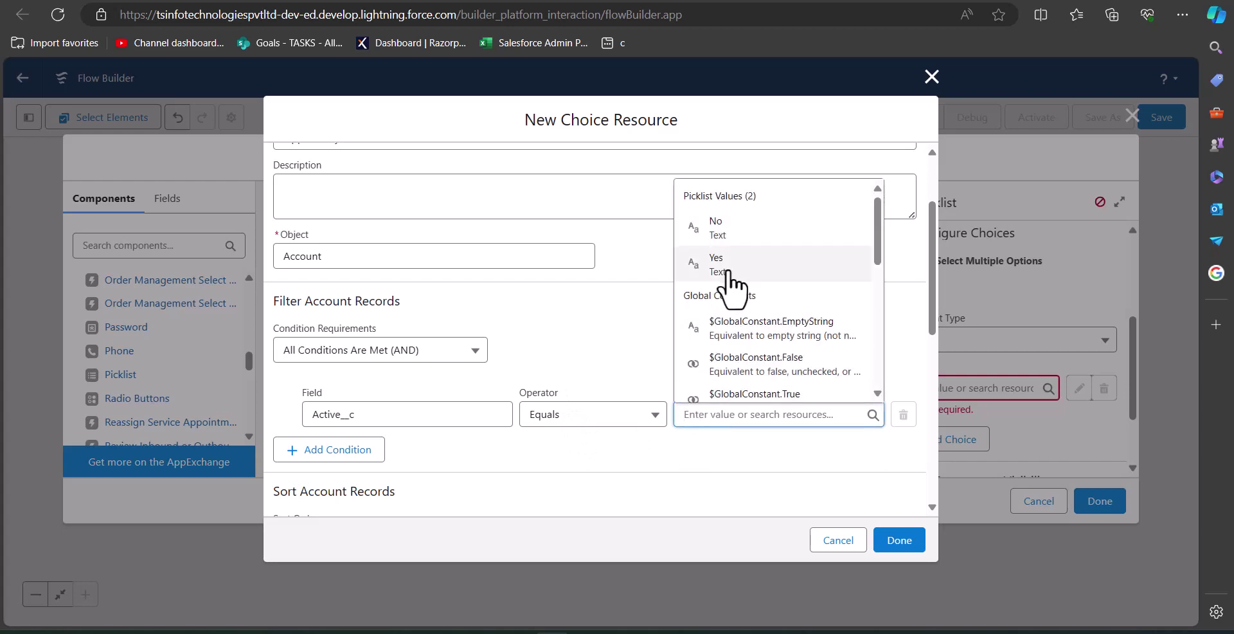
{"action": "left_click", "coordinate": [728, 267]}
{"action": "scroll", "coordinate": [387, 395], "scroll_direction": "down", "scroll_amount": 4}
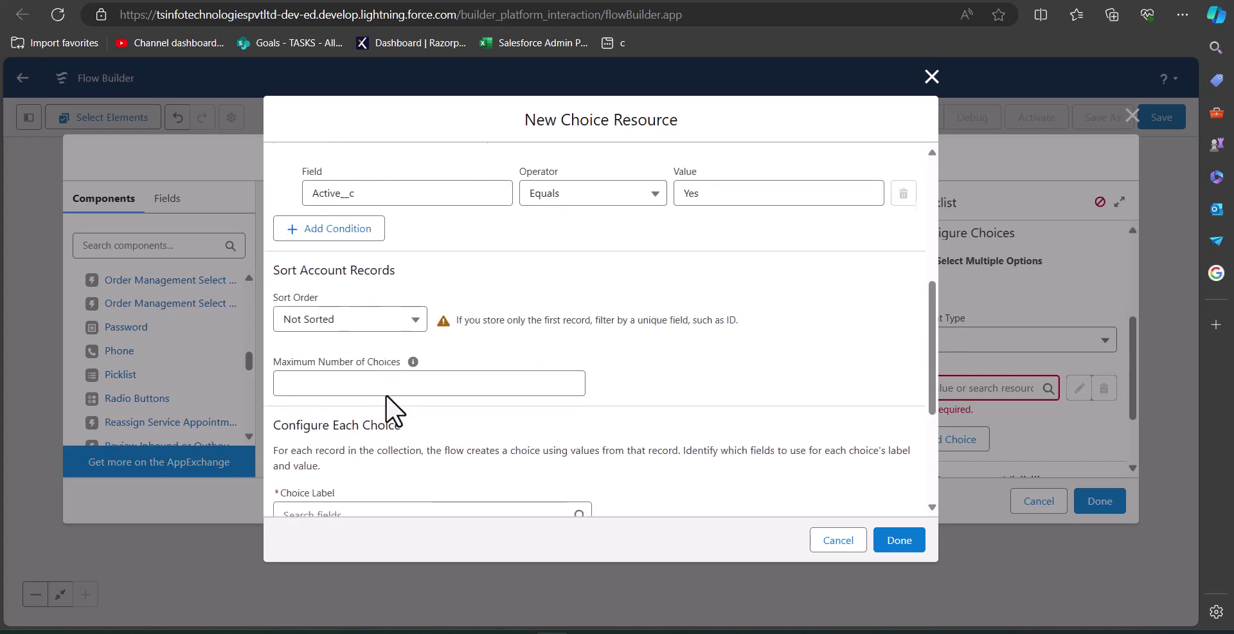
- Use account Name as choice label and Id as Text value, then save the choice set and screen
{"action": "scroll", "coordinate": [386, 395], "scroll_direction": "down", "scroll_amount": 2}
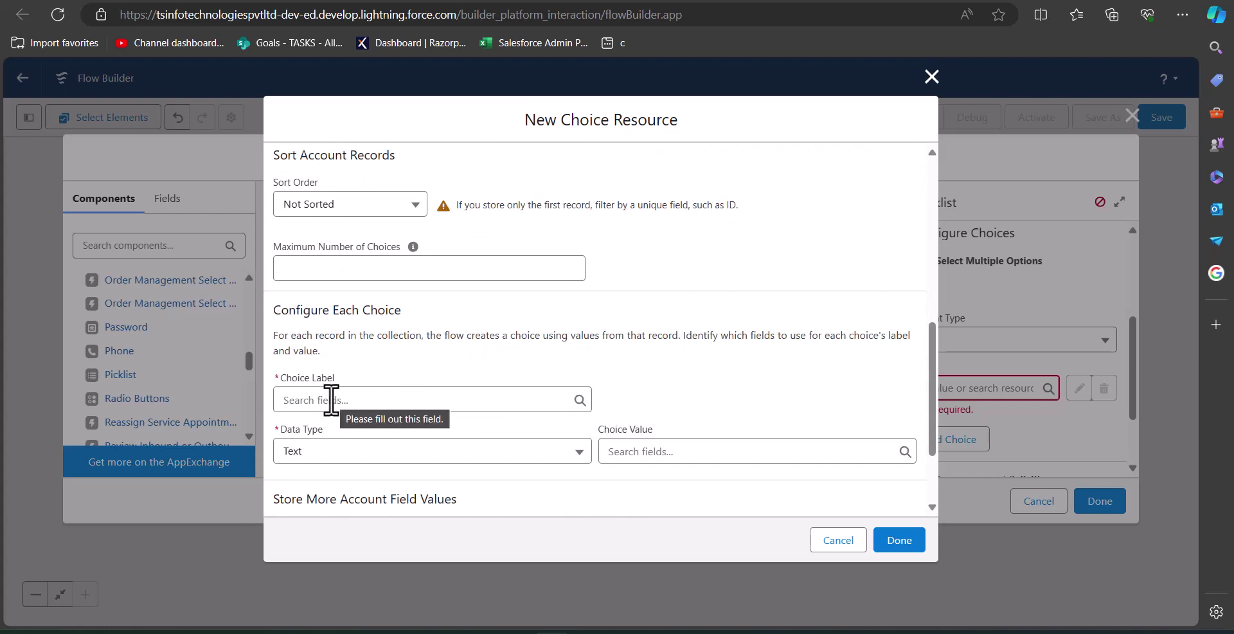
{"action": "left_click", "coordinate": [358, 399]}
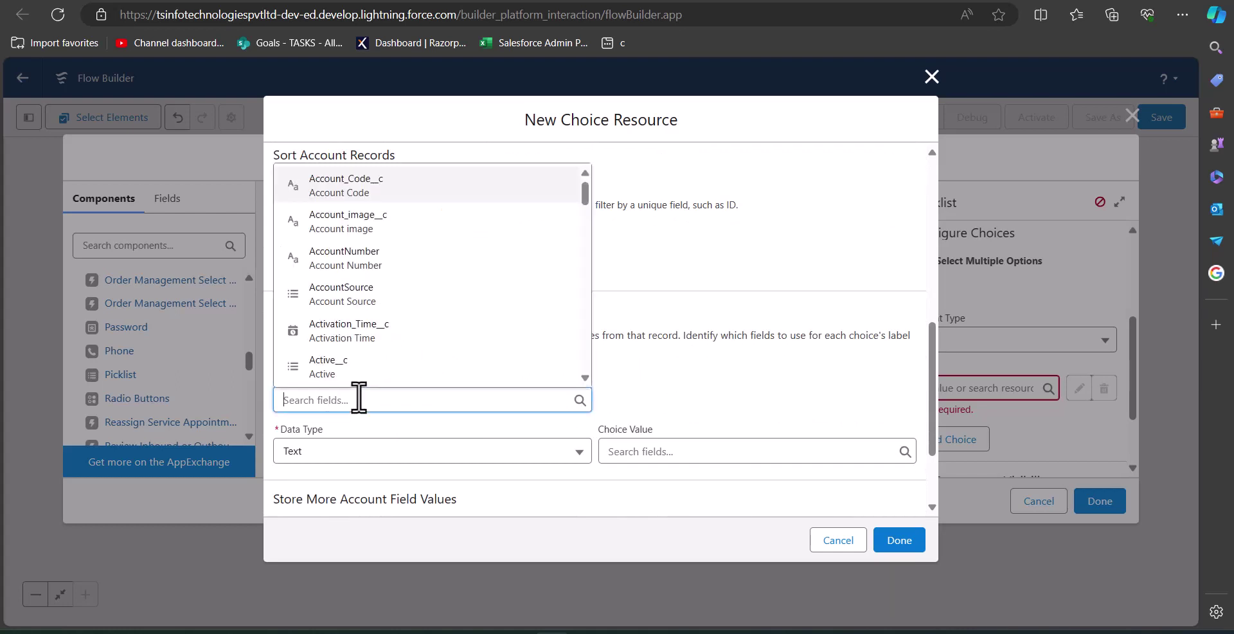
{"action": "type", "text": "Name"}
{"action": "left_click", "coordinate": [377, 388]}
{"action": "left_click", "coordinate": [358, 450]}
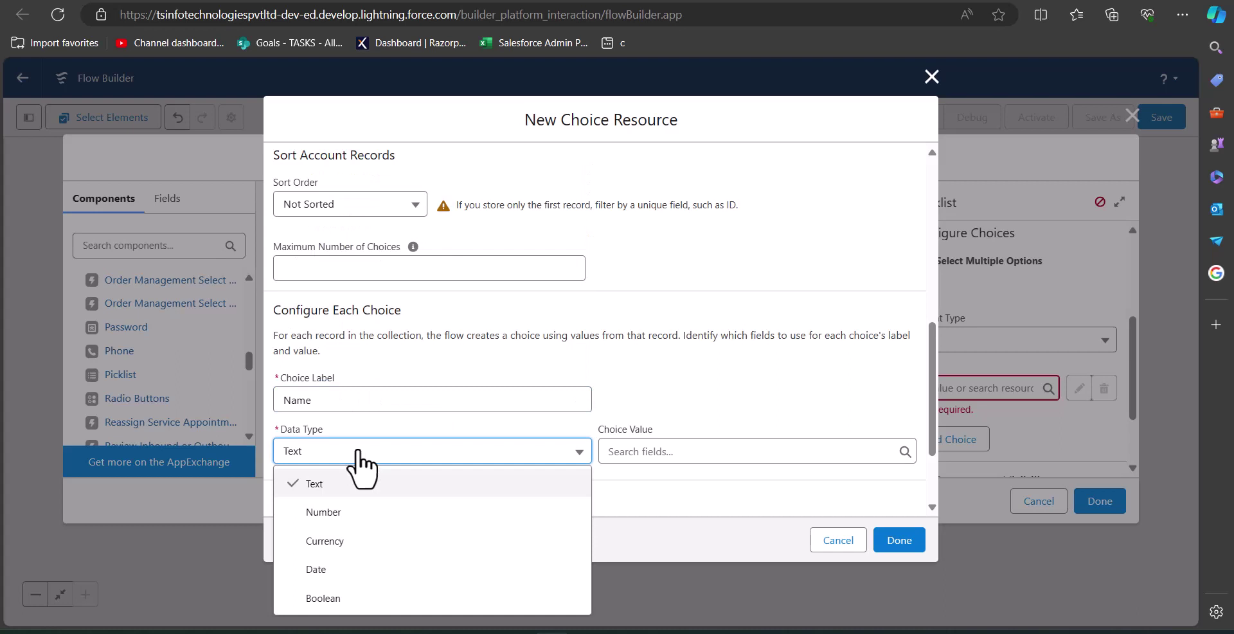
{"action": "left_click", "coordinate": [357, 487]}
{"action": "left_click", "coordinate": [698, 450]}
{"action": "type", "text": "id"}
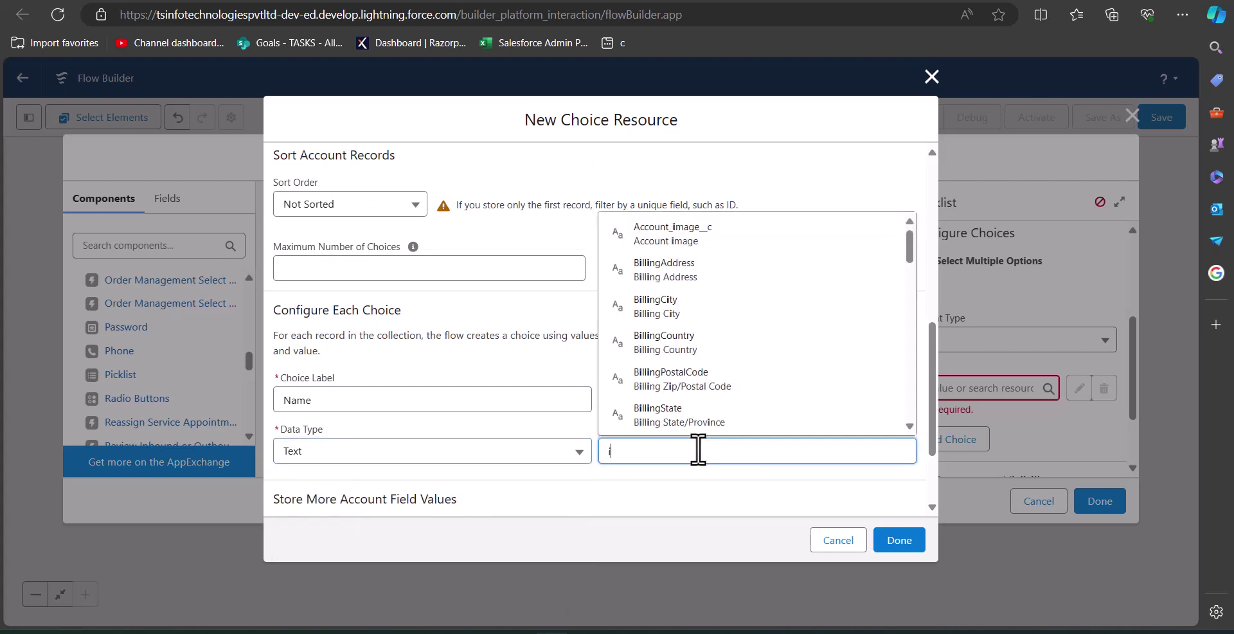
{"action": "left_click", "coordinate": [704, 360]}
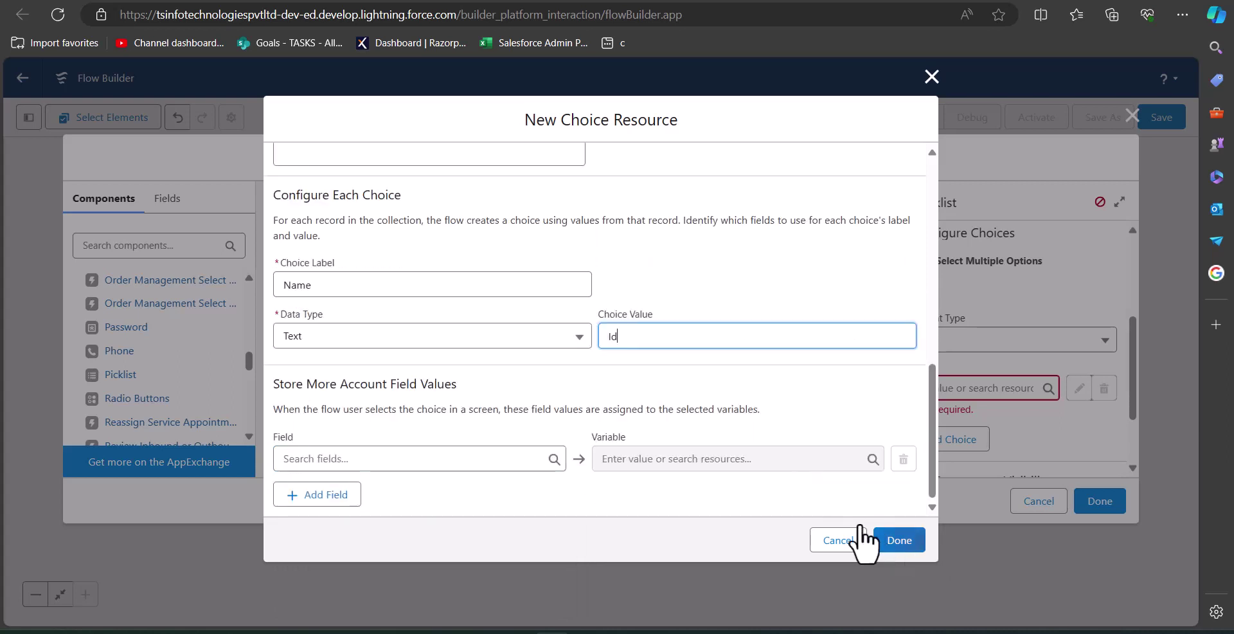
{"action": "left_click", "coordinate": [900, 541]}
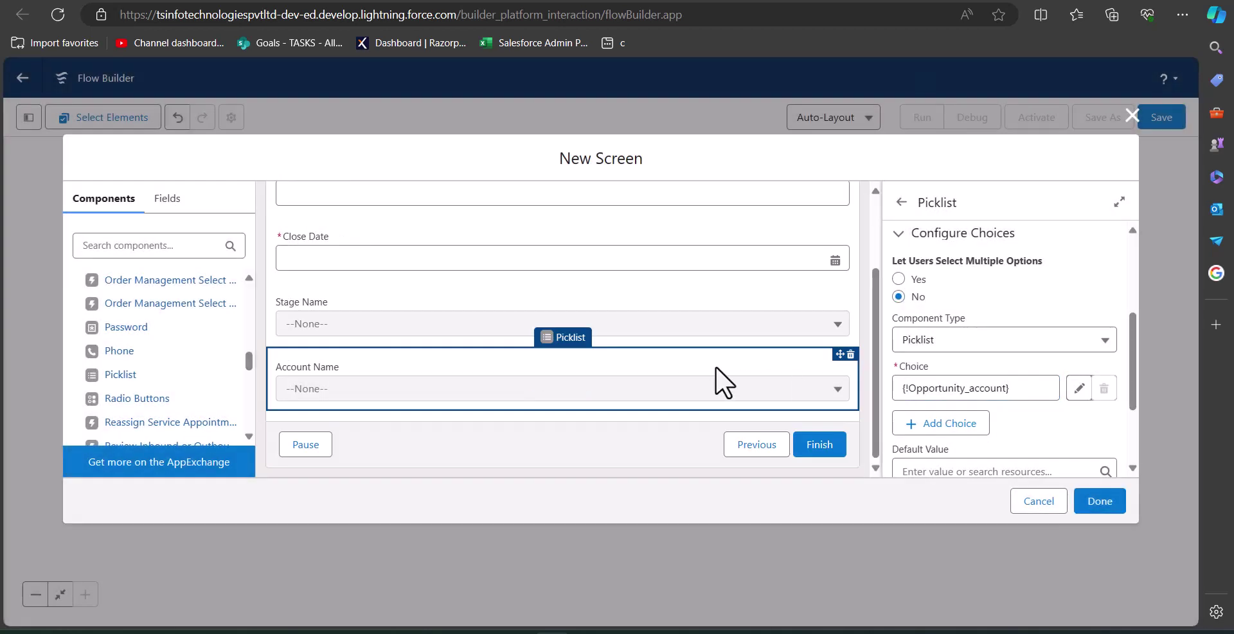
{"action": "left_click", "coordinate": [1097, 502]}
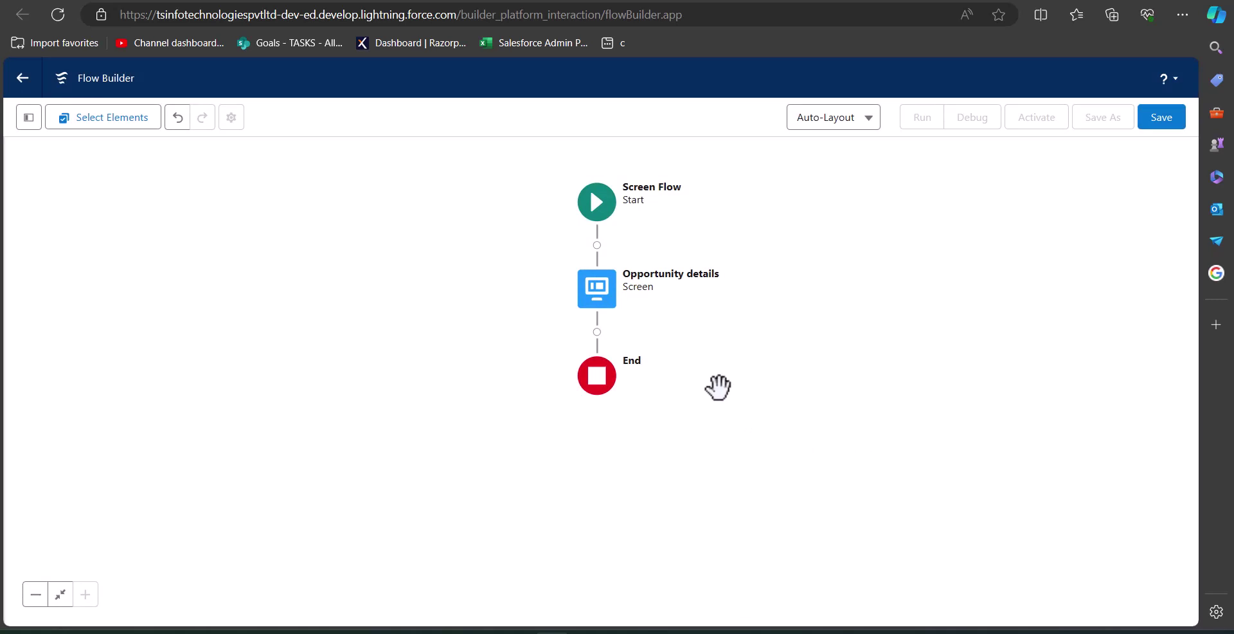
- Add a 'Create Opporrtunity' Create Records element making an Opportunity from separate resources and literal values
{"action": "left_click", "coordinate": [594, 329]}
{"action": "scroll", "coordinate": [611, 518], "scroll_direction": "down", "scroll_amount": 4}
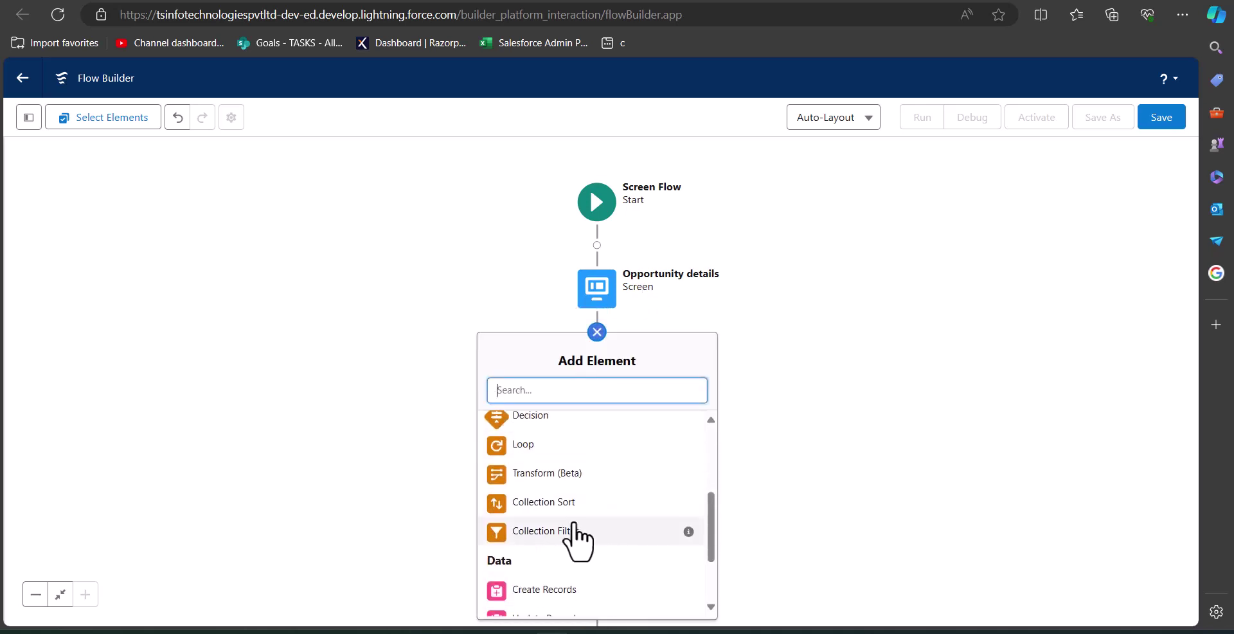
{"action": "left_click", "coordinate": [575, 535]}
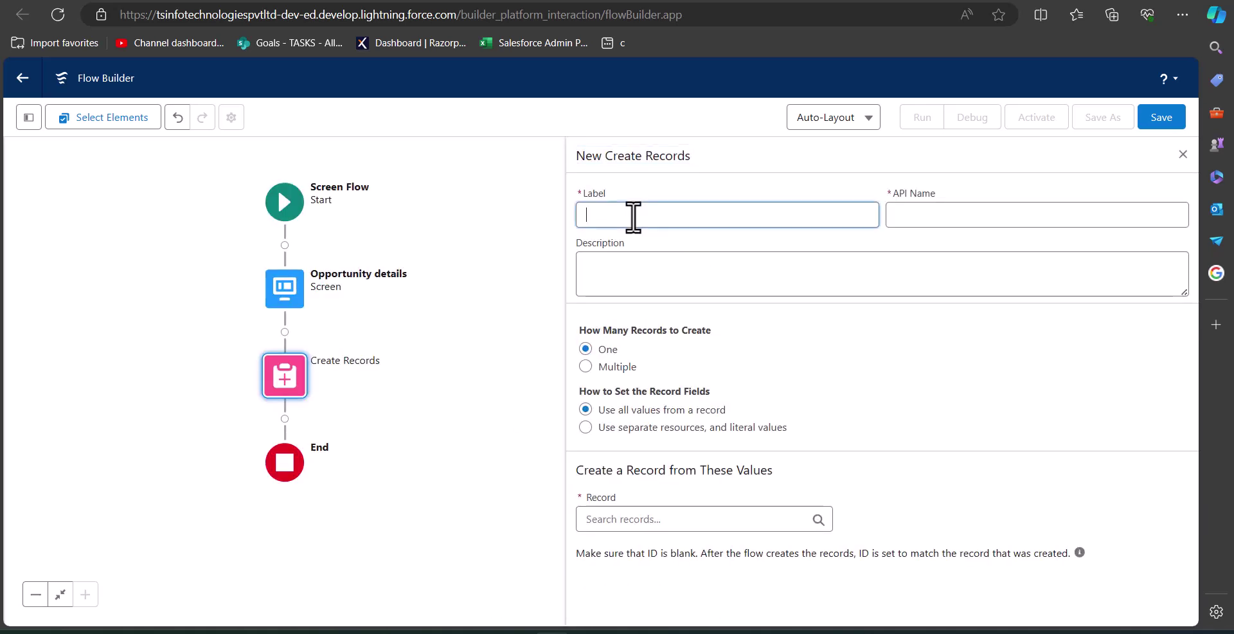
{"action": "type", "text": "Create Opporrtunity"}
{"action": "key", "text": "Tab"}
{"action": "key", "text": "Tab"}
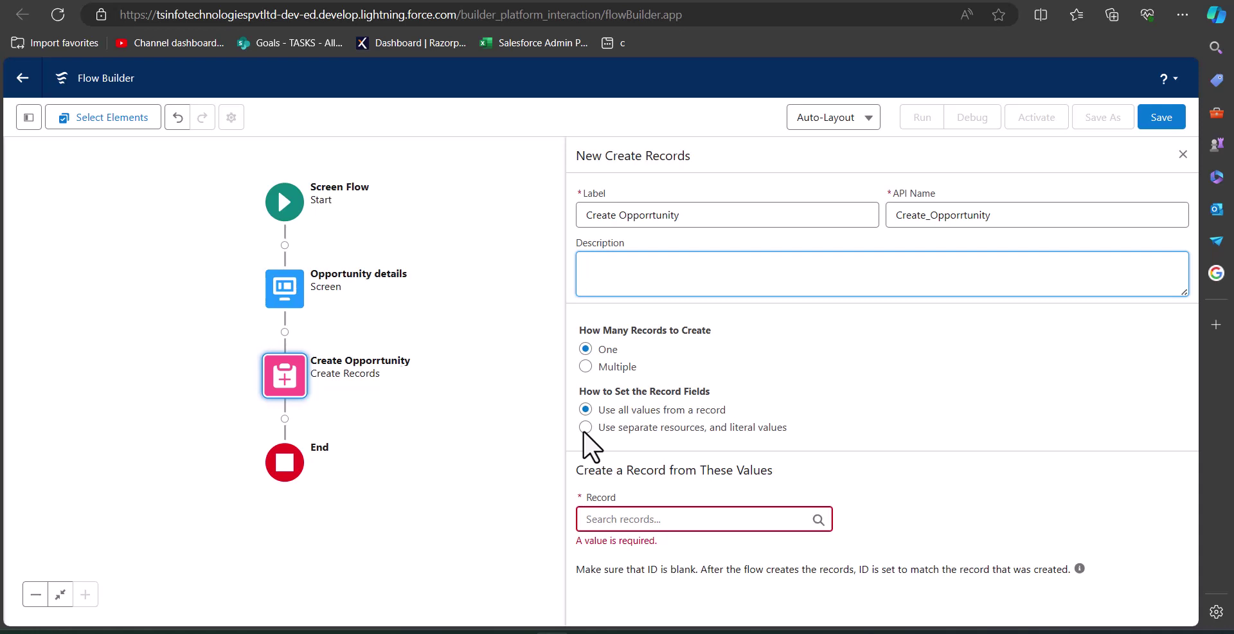
{"action": "left_click", "coordinate": [585, 428]}
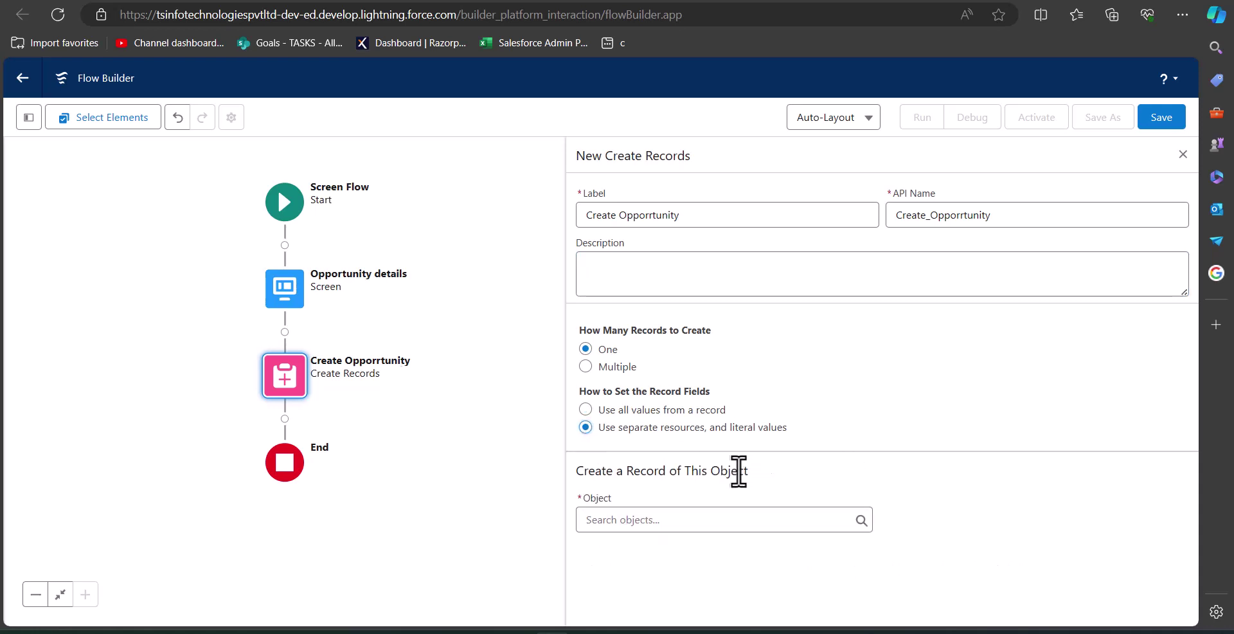
{"action": "left_click", "coordinate": [650, 519]}
{"action": "type", "text": "opportunity"}
{"action": "key", "text": "Return"}
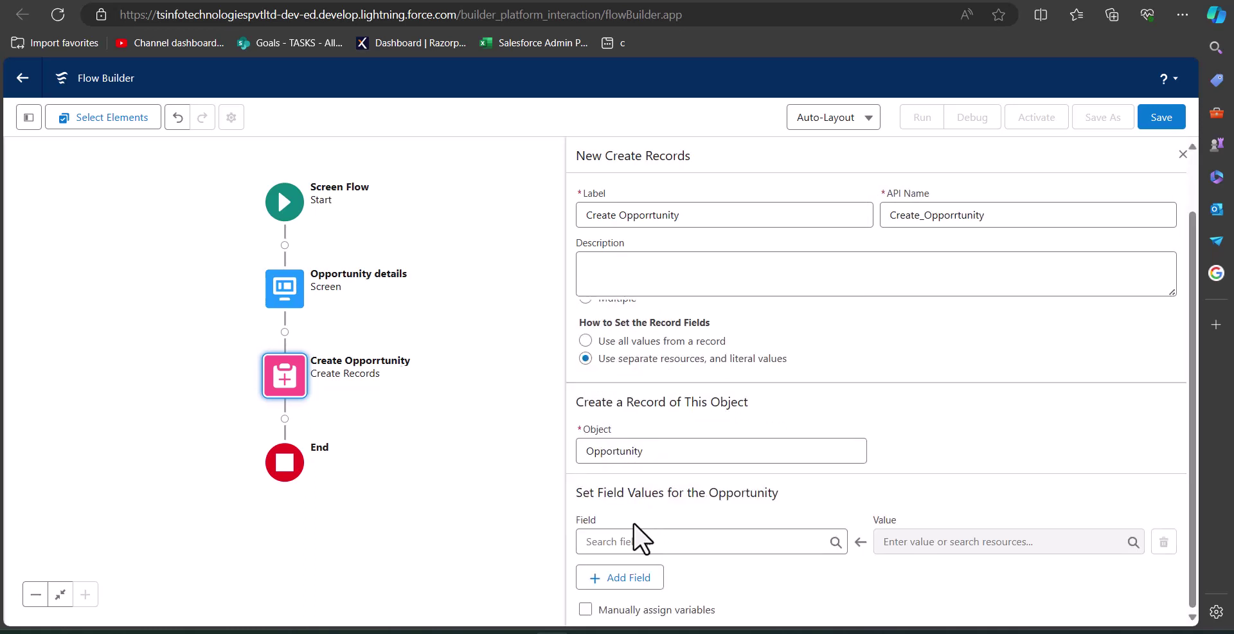
- Map the Opportunity's AccountId to its screen input and CloseDate to the Close_Date resource
{"action": "left_click", "coordinate": [637, 541]}
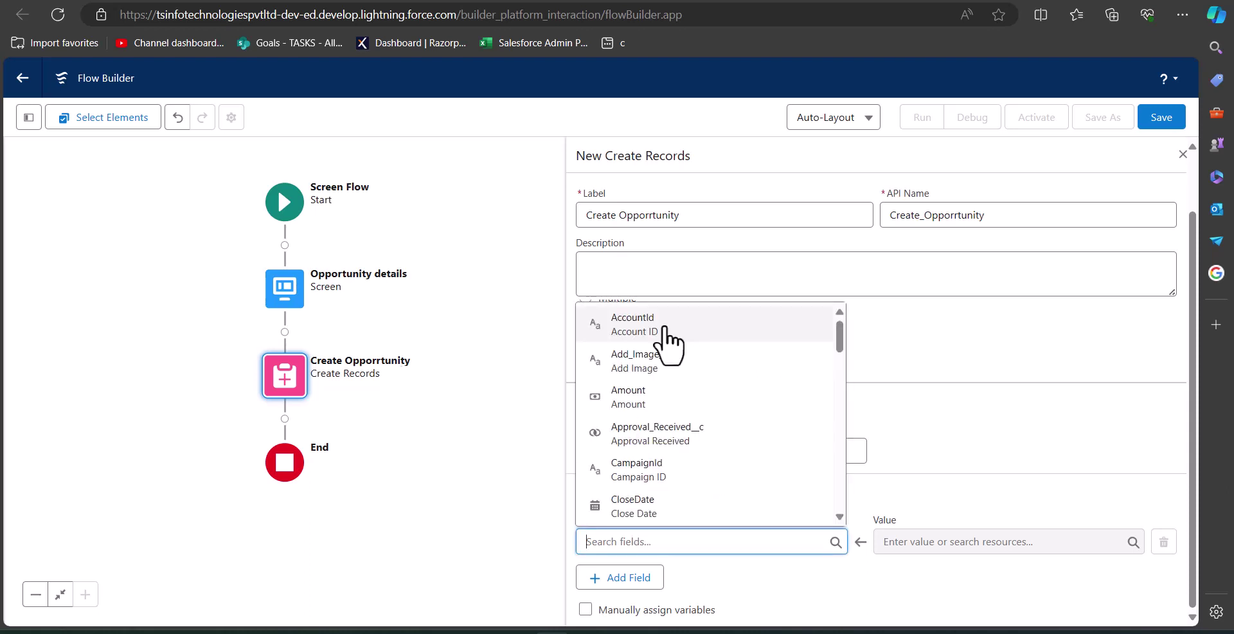
{"action": "left_click", "coordinate": [668, 328]}
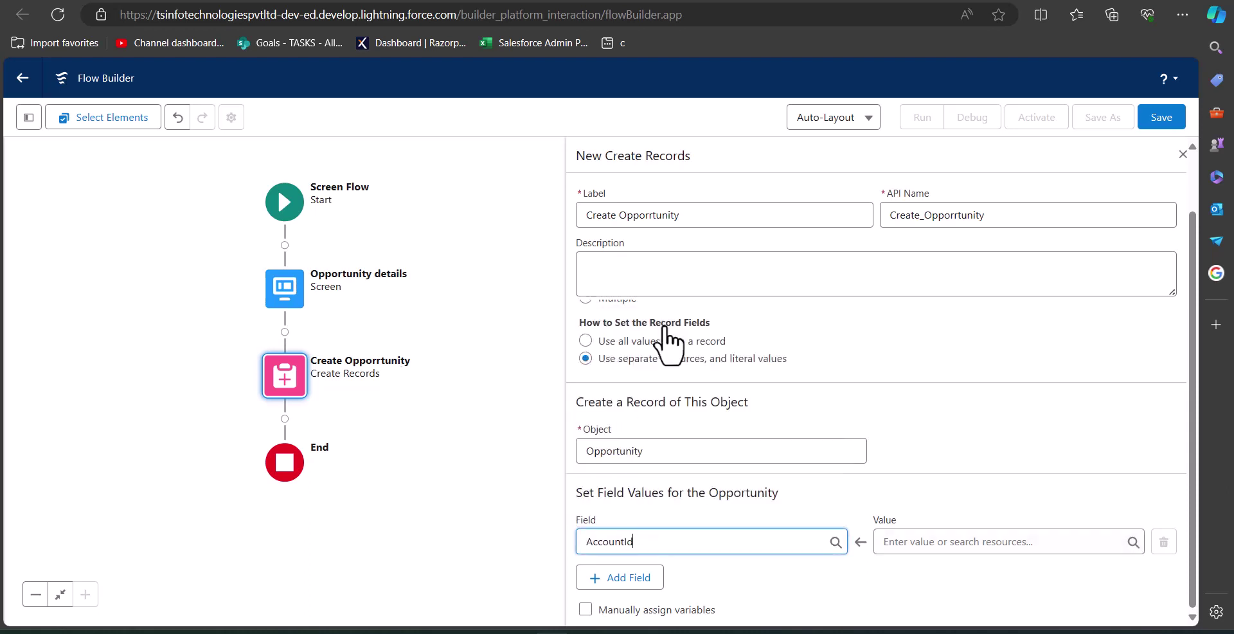
{"action": "left_click", "coordinate": [925, 545]}
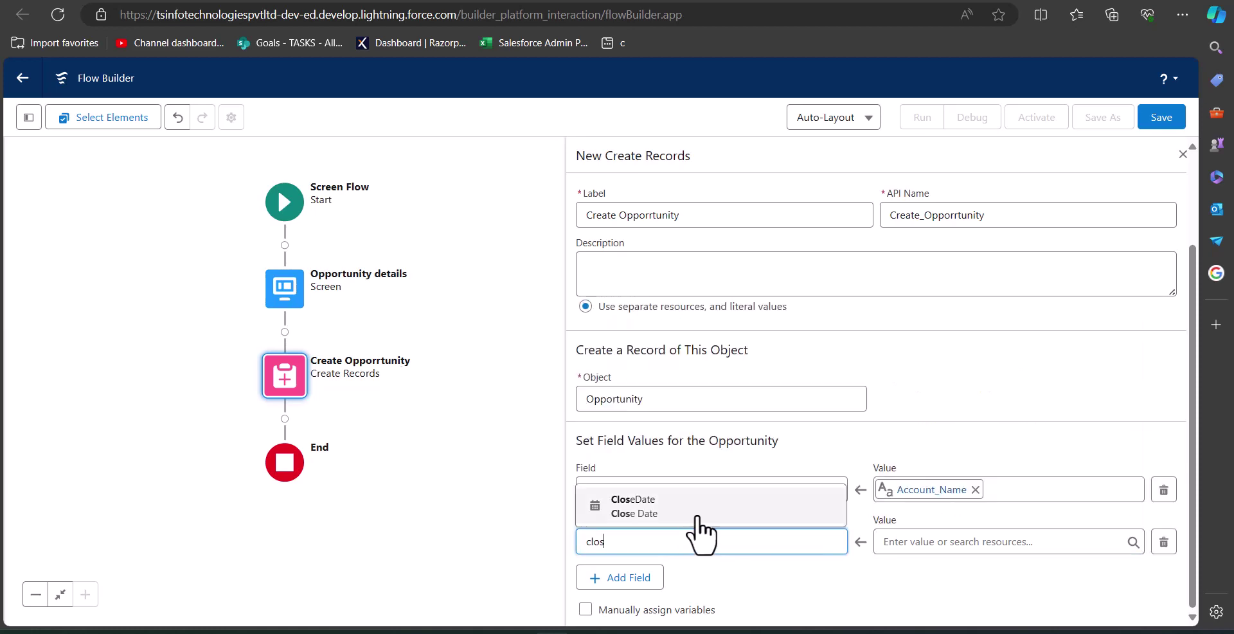
{"action": "left_click", "coordinate": [697, 514]}
{"action": "left_click", "coordinate": [939, 547]}
{"action": "type", "text": "c"}
{"action": "key", "text": "Return"}
{"action": "left_click", "coordinate": [637, 577]}
- Map Name to Opportunity_Name and StageName to {!Stage_Name}, then close the Create Records panel
{"action": "type", "text": "name"}
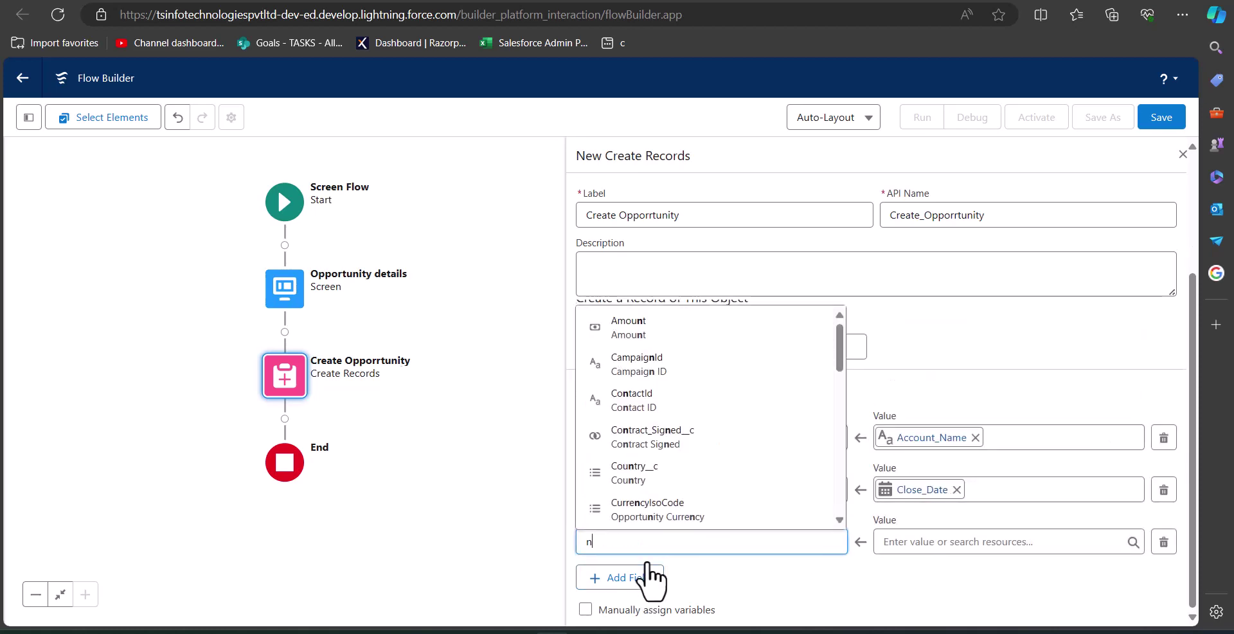
{"action": "key", "text": "Return"}
{"action": "left_click", "coordinate": [1036, 543]}
{"action": "type", "text": "oppo"}
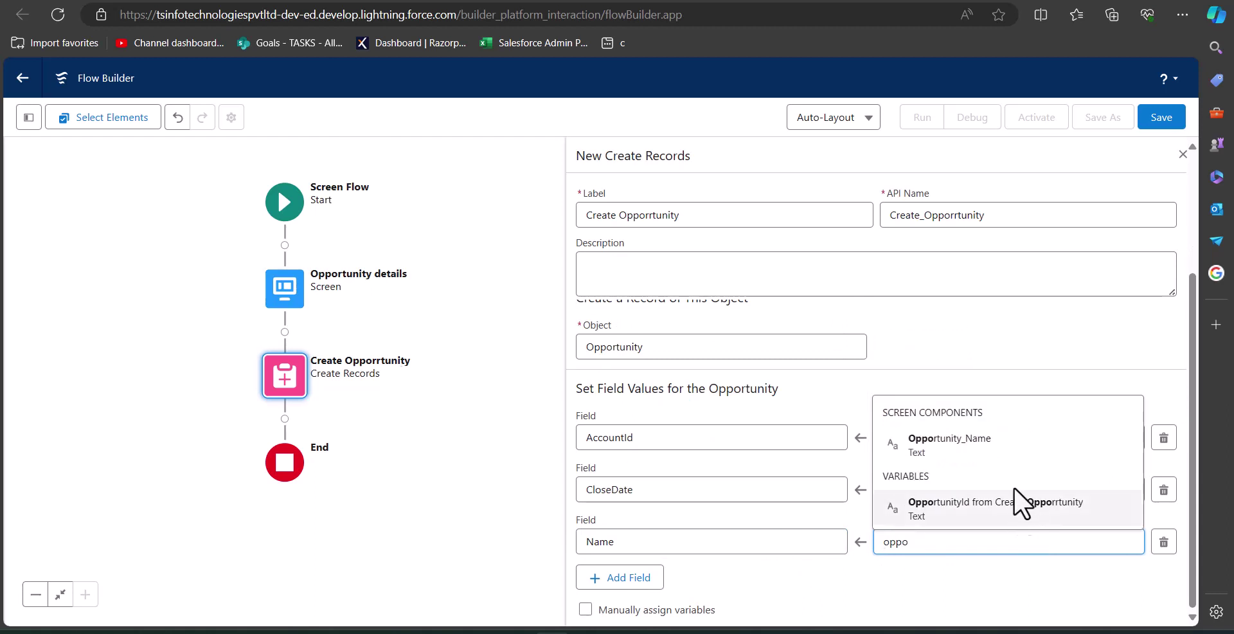
{"action": "left_click", "coordinate": [993, 451]}
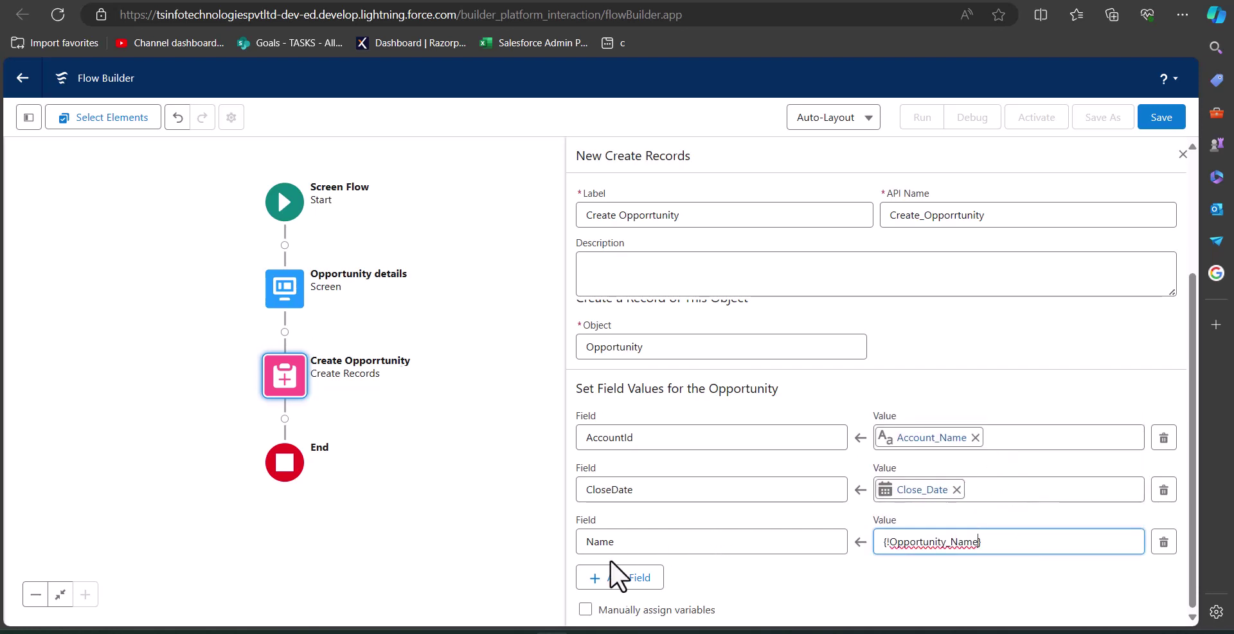
{"action": "left_click", "coordinate": [620, 577]}
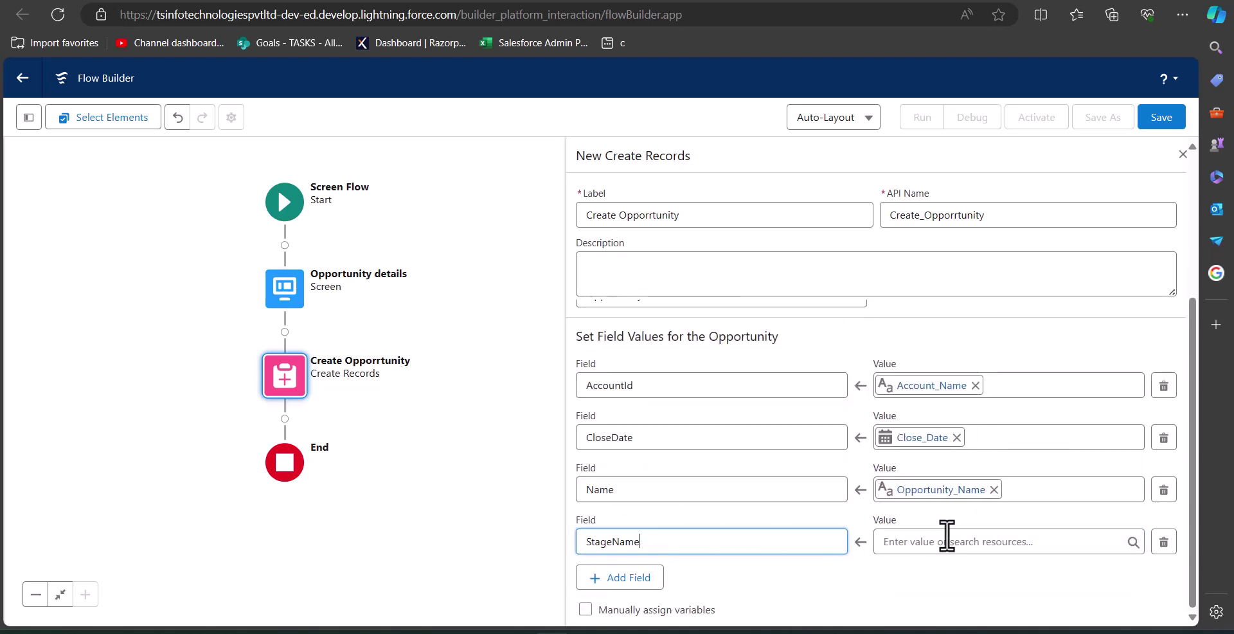
{"action": "left_click", "coordinate": [1017, 541]}
{"action": "type", "text": "{!Stage_Name}"}
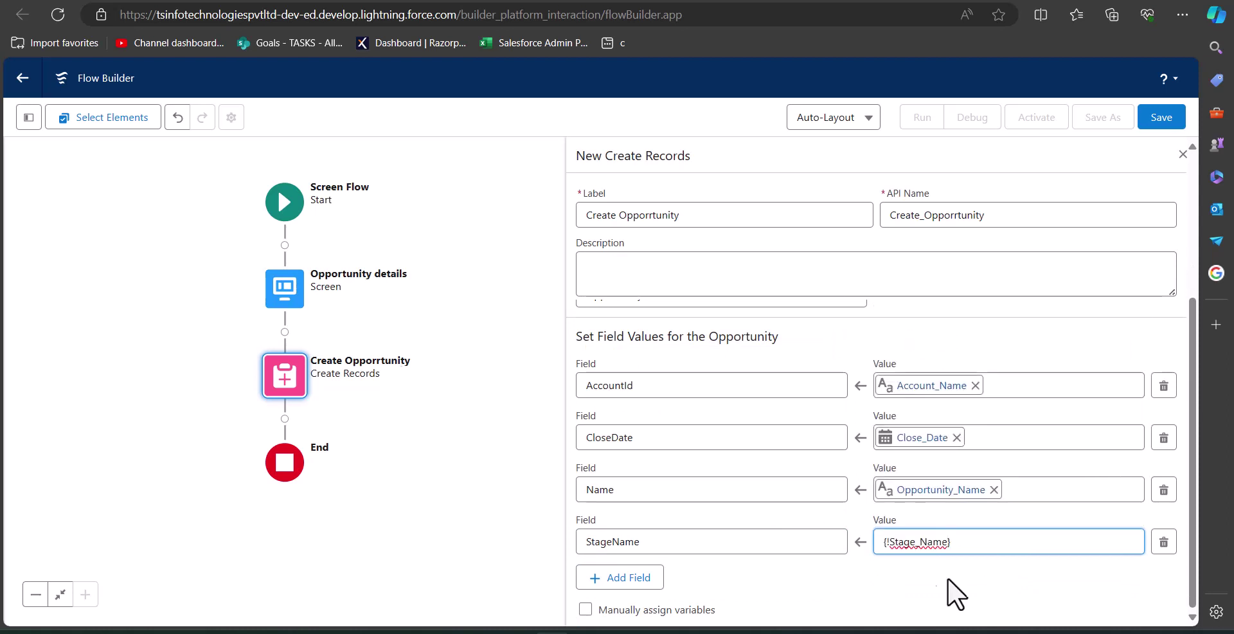
{"action": "left_click", "coordinate": [893, 576]}
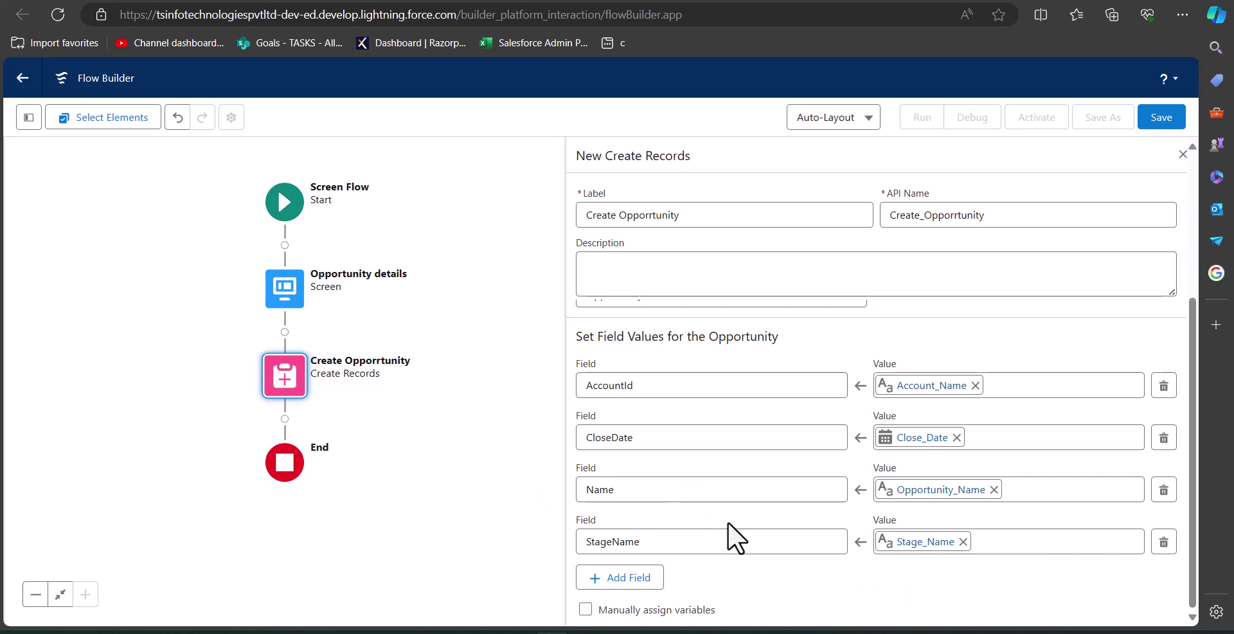
{"action": "left_click", "coordinate": [1162, 118]}
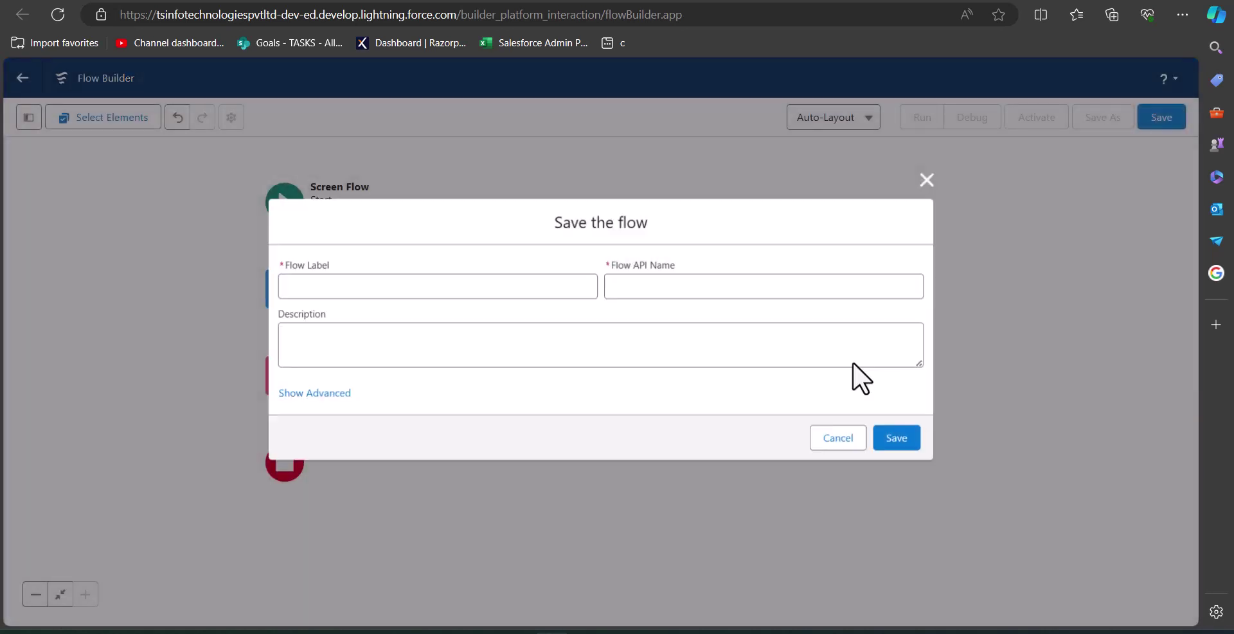
- Save the flow with the Flow Label 'Create Opporrtunity'
{"action": "type", "text": "Create Opporrtunity"}
{"action": "left_click", "coordinate": [643, 357]}
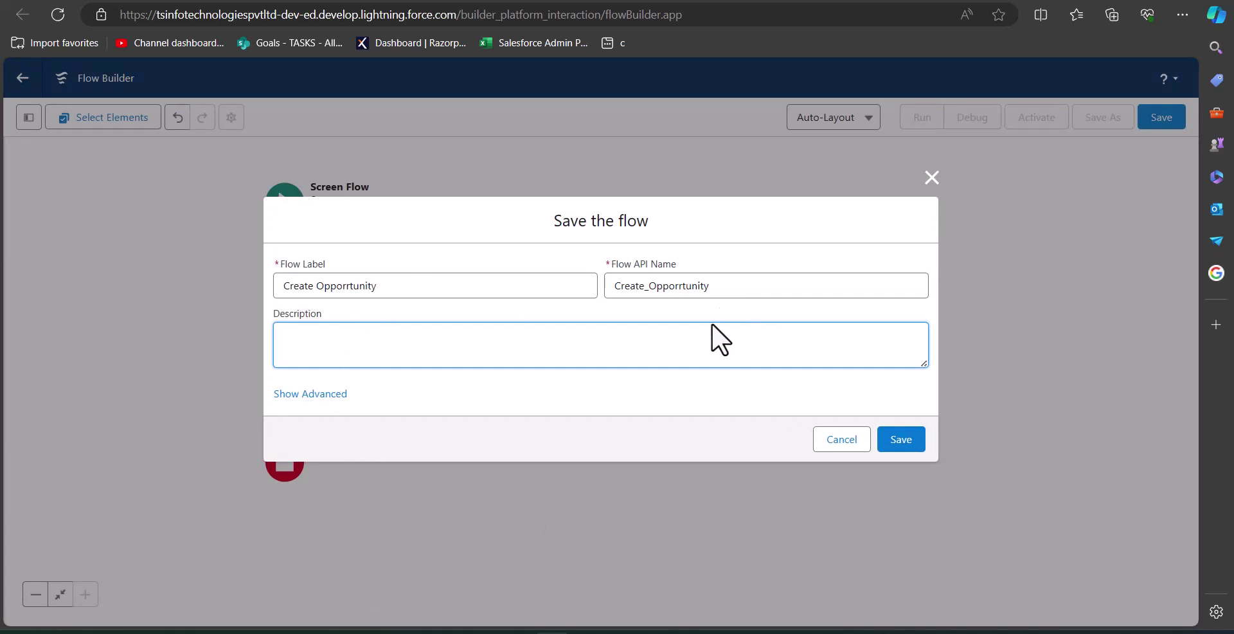
{"action": "left_click", "coordinate": [900, 440]}
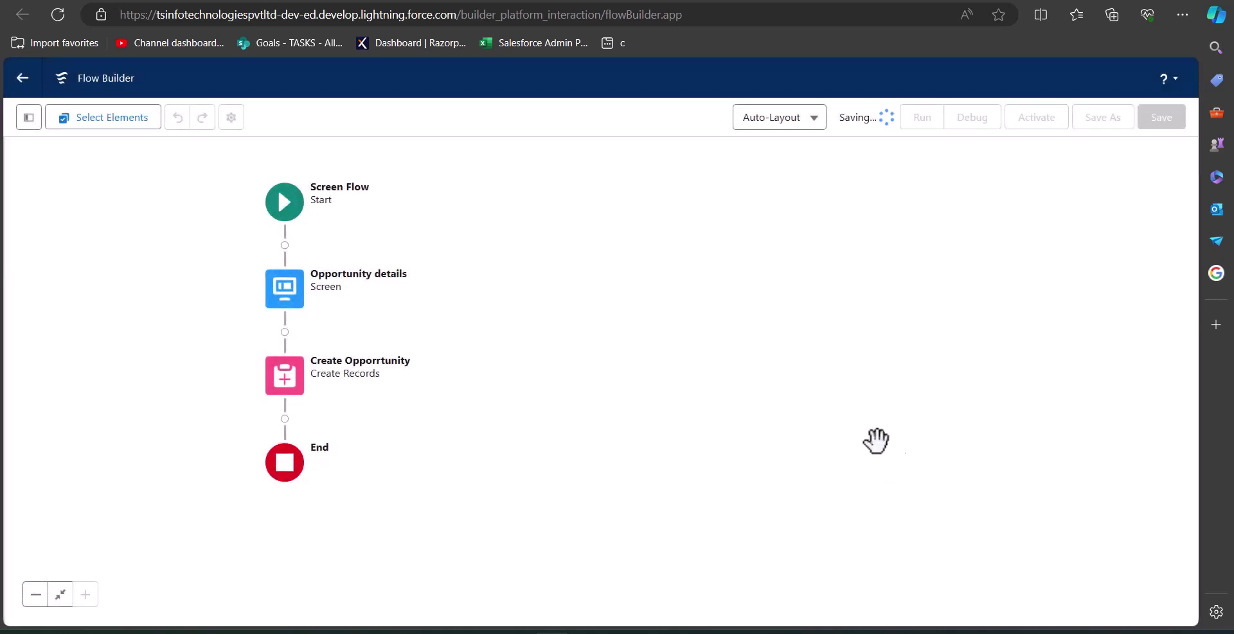
{"action": "left_click_drag", "start_coordinate": [507, 277], "coordinate": [915, 319]}
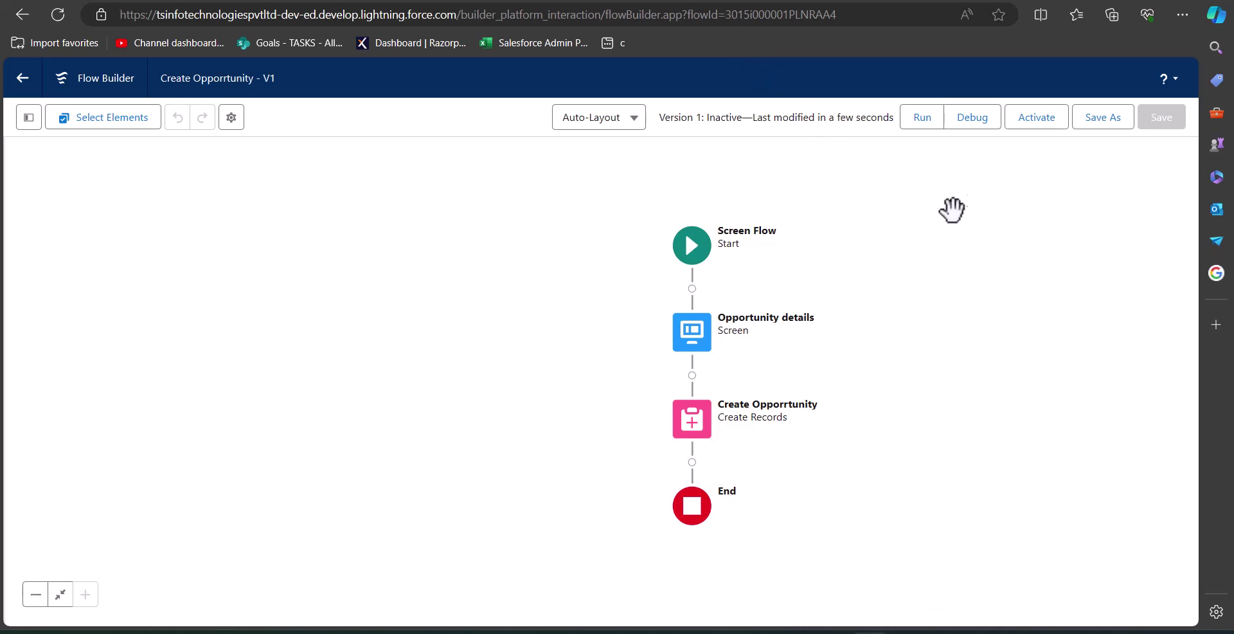
- Start a debug run and enter 'Alfred dairies' as the Opportunity Name
{"action": "left_click", "coordinate": [962, 130]}
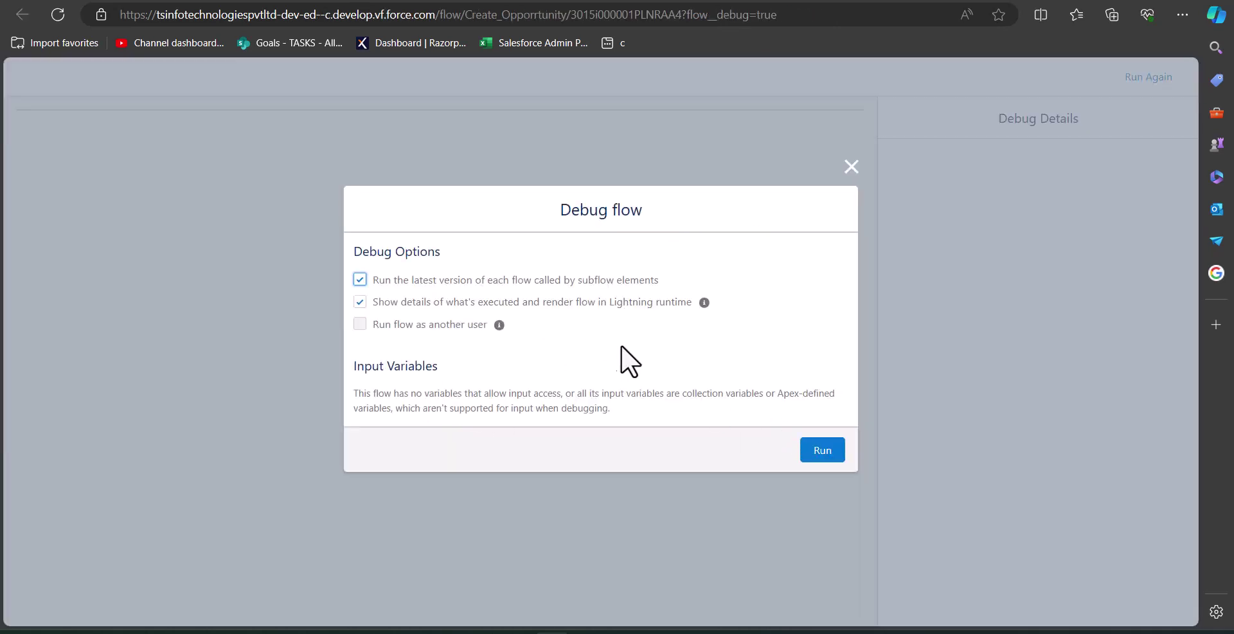
{"action": "left_click", "coordinate": [811, 453]}
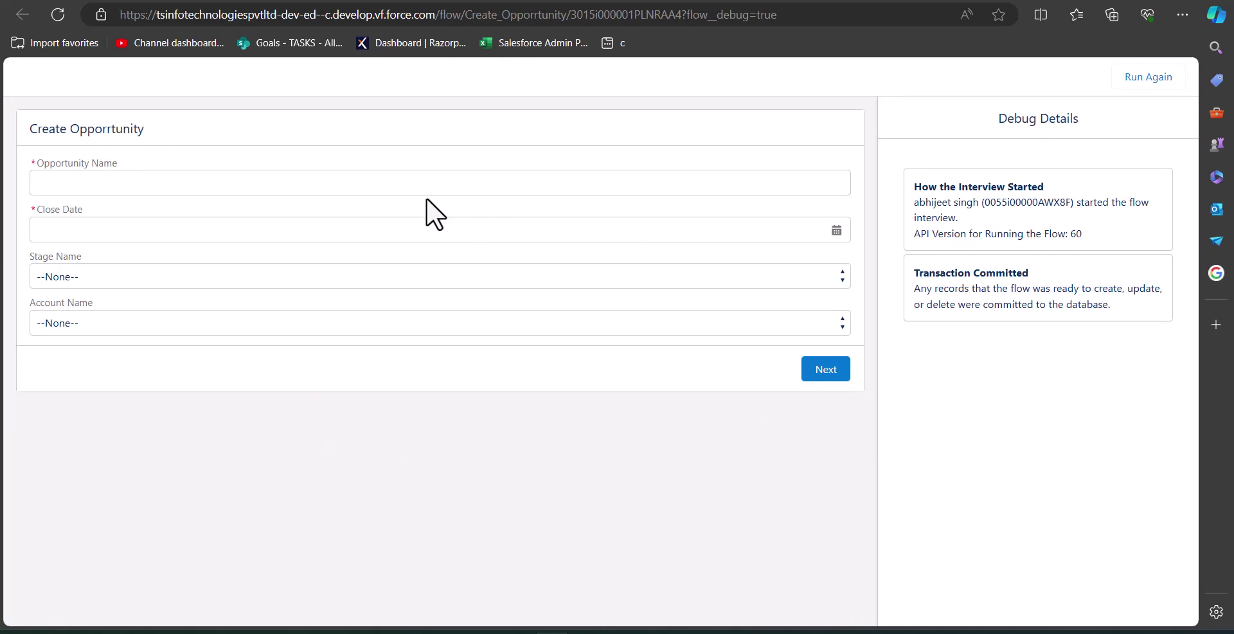
{"action": "left_click", "coordinate": [379, 182]}
{"action": "left_click", "coordinate": [452, 96]}
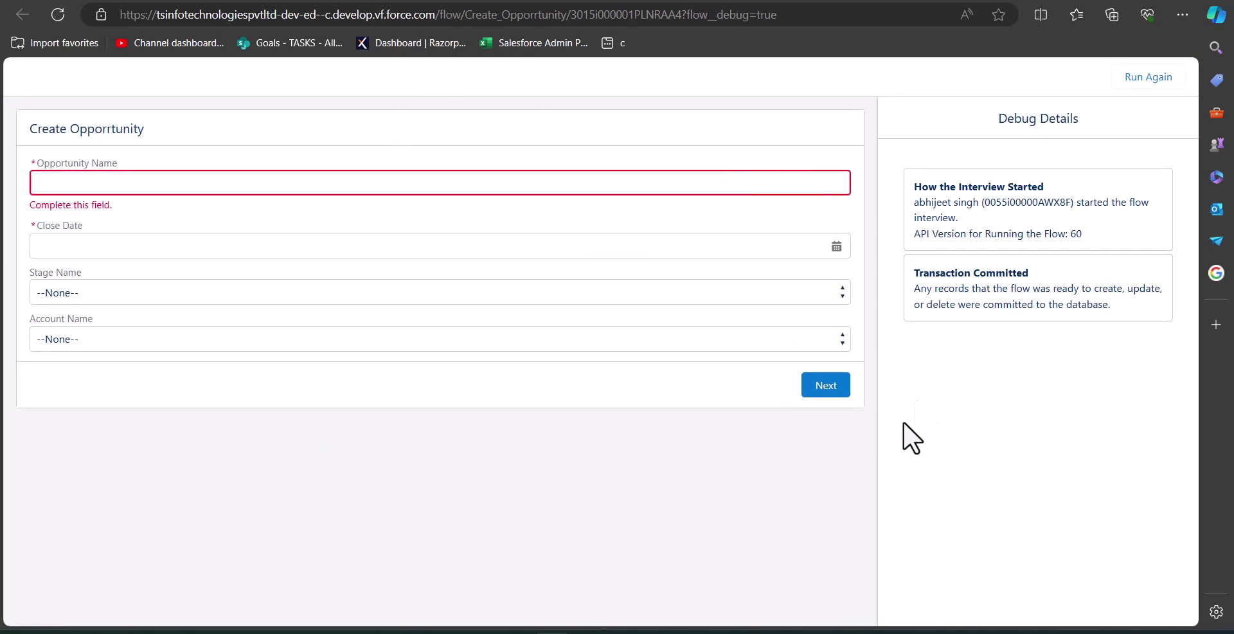
{"action": "left_click", "coordinate": [380, 181]}
{"action": "type", "text": "Alfred dairies"}
- Submit close date 24 May 2024, stage Id. Decision Makers, account Edge Communications, then return to the canvas
{"action": "left_click", "coordinate": [367, 230]}
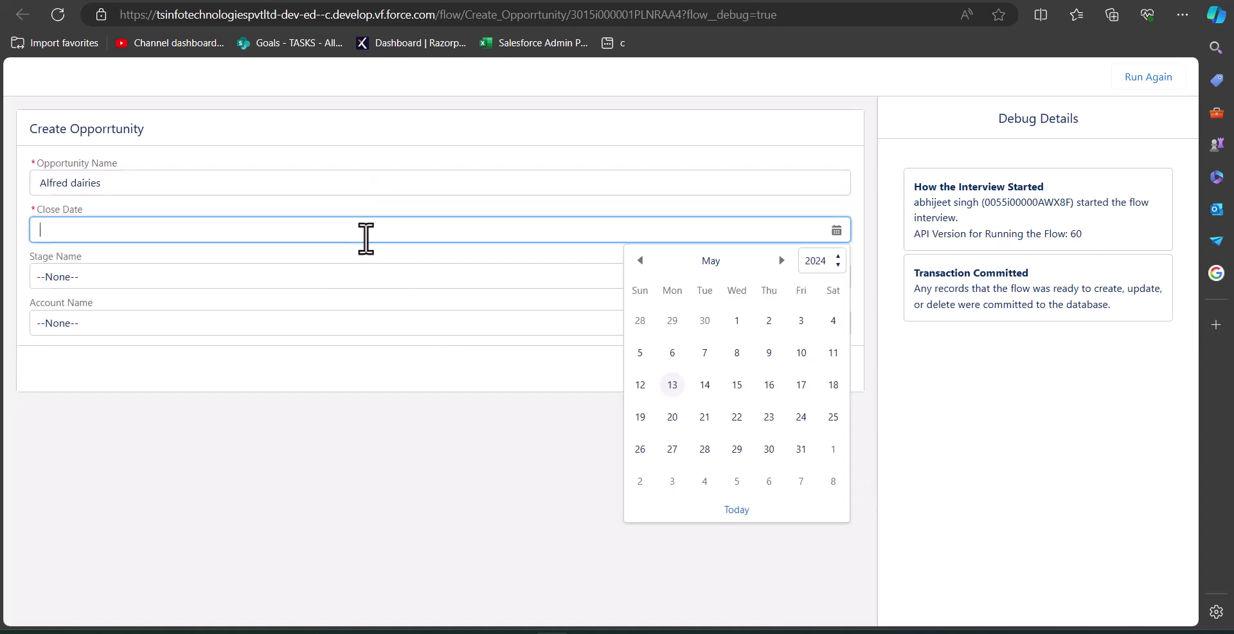
{"action": "left_click", "coordinate": [801, 416]}
{"action": "left_click", "coordinate": [324, 283]}
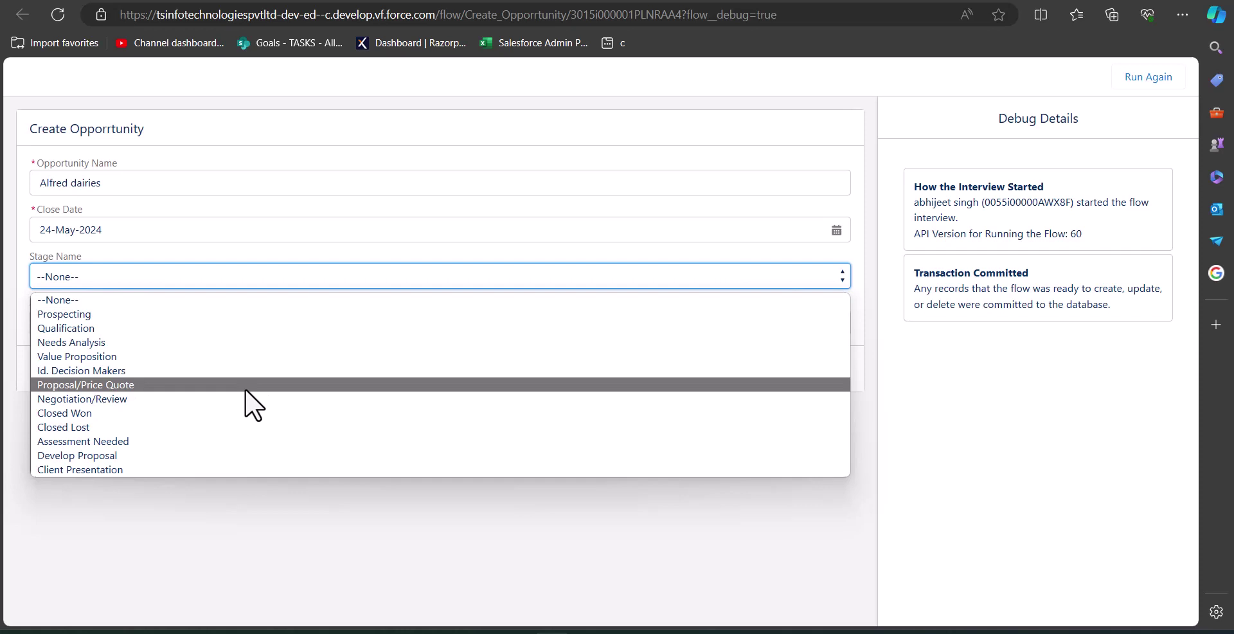
{"action": "left_click", "coordinate": [212, 373]}
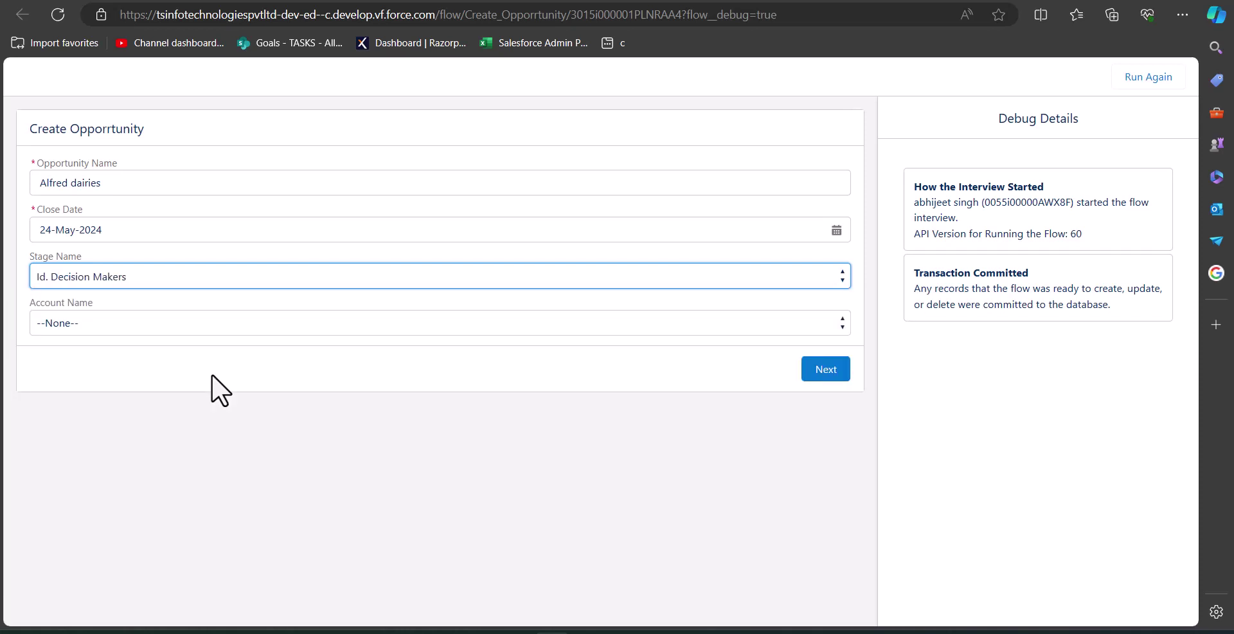
{"action": "left_click", "coordinate": [116, 330]}
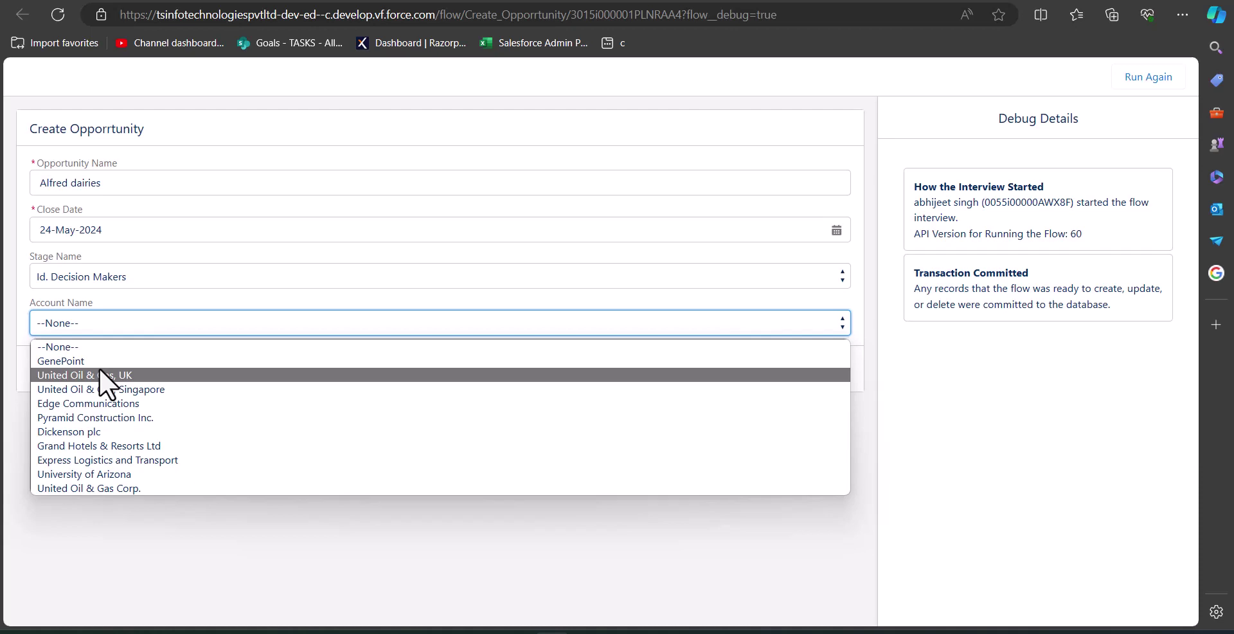
{"action": "left_click", "coordinate": [96, 403]}
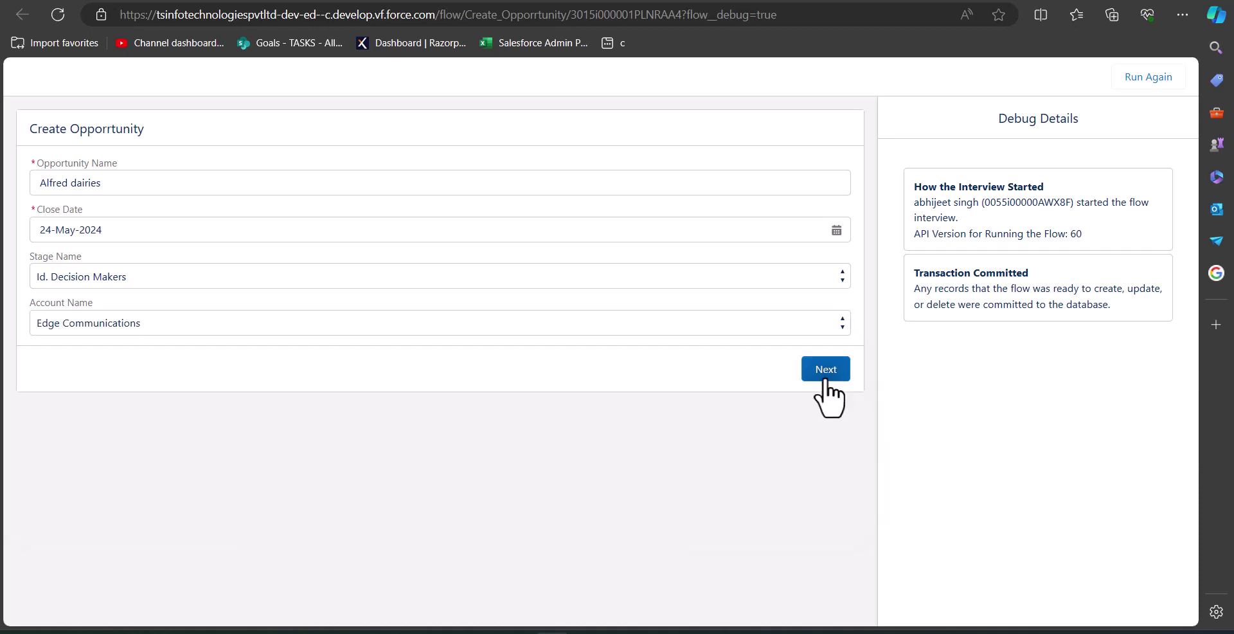
{"action": "left_click", "coordinate": [826, 380]}
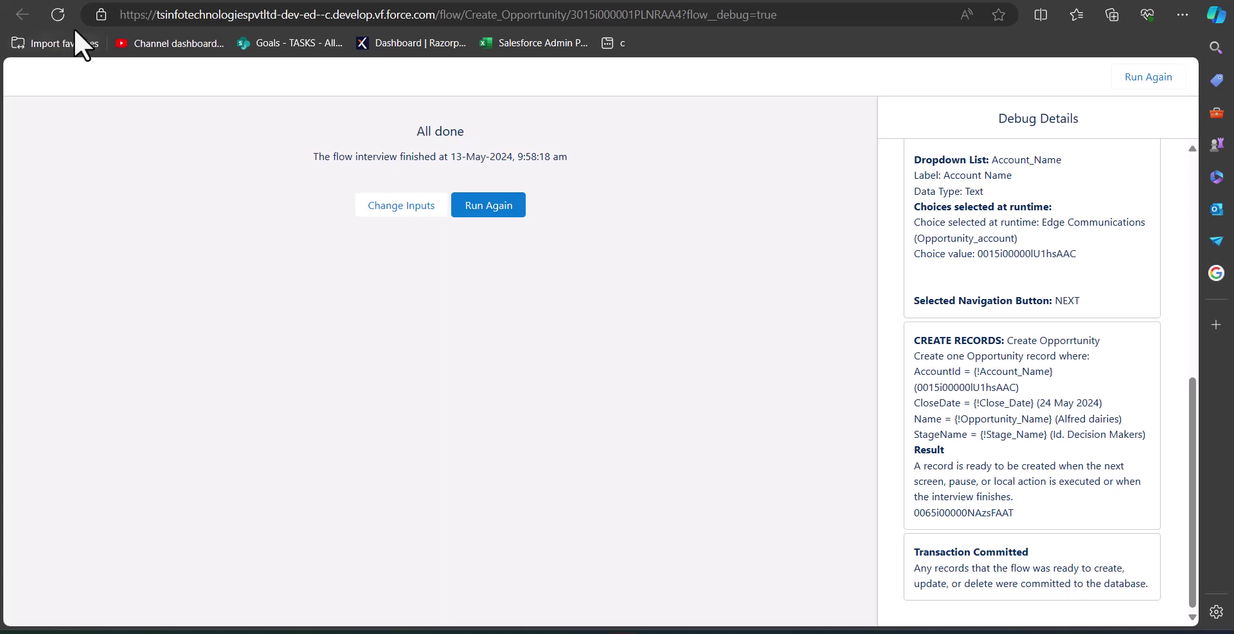
{"action": "key", "text": "ctrl+w"}
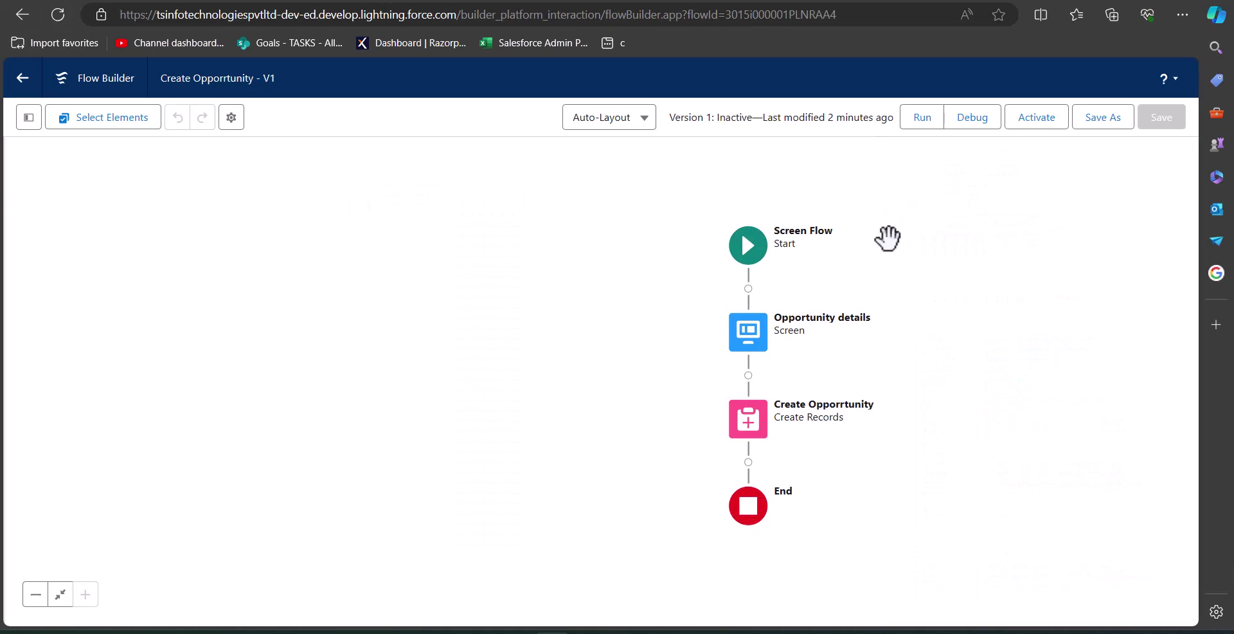
{"action": "left_click_drag", "start_coordinate": [887, 238], "coordinate": [943, 229]}
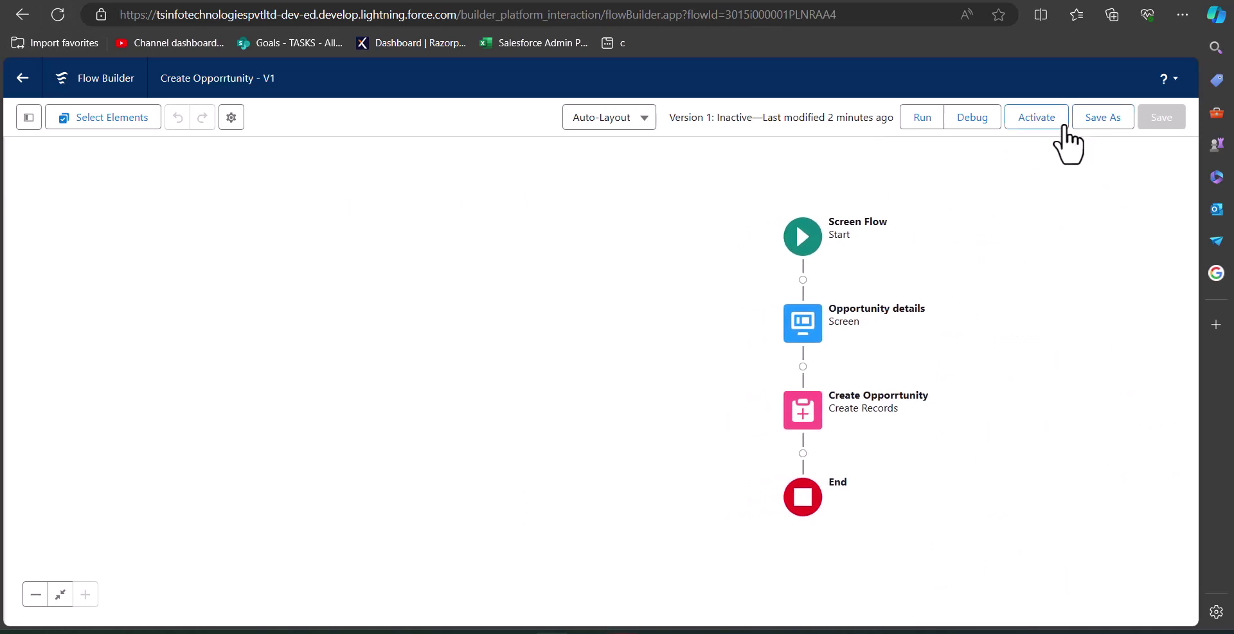